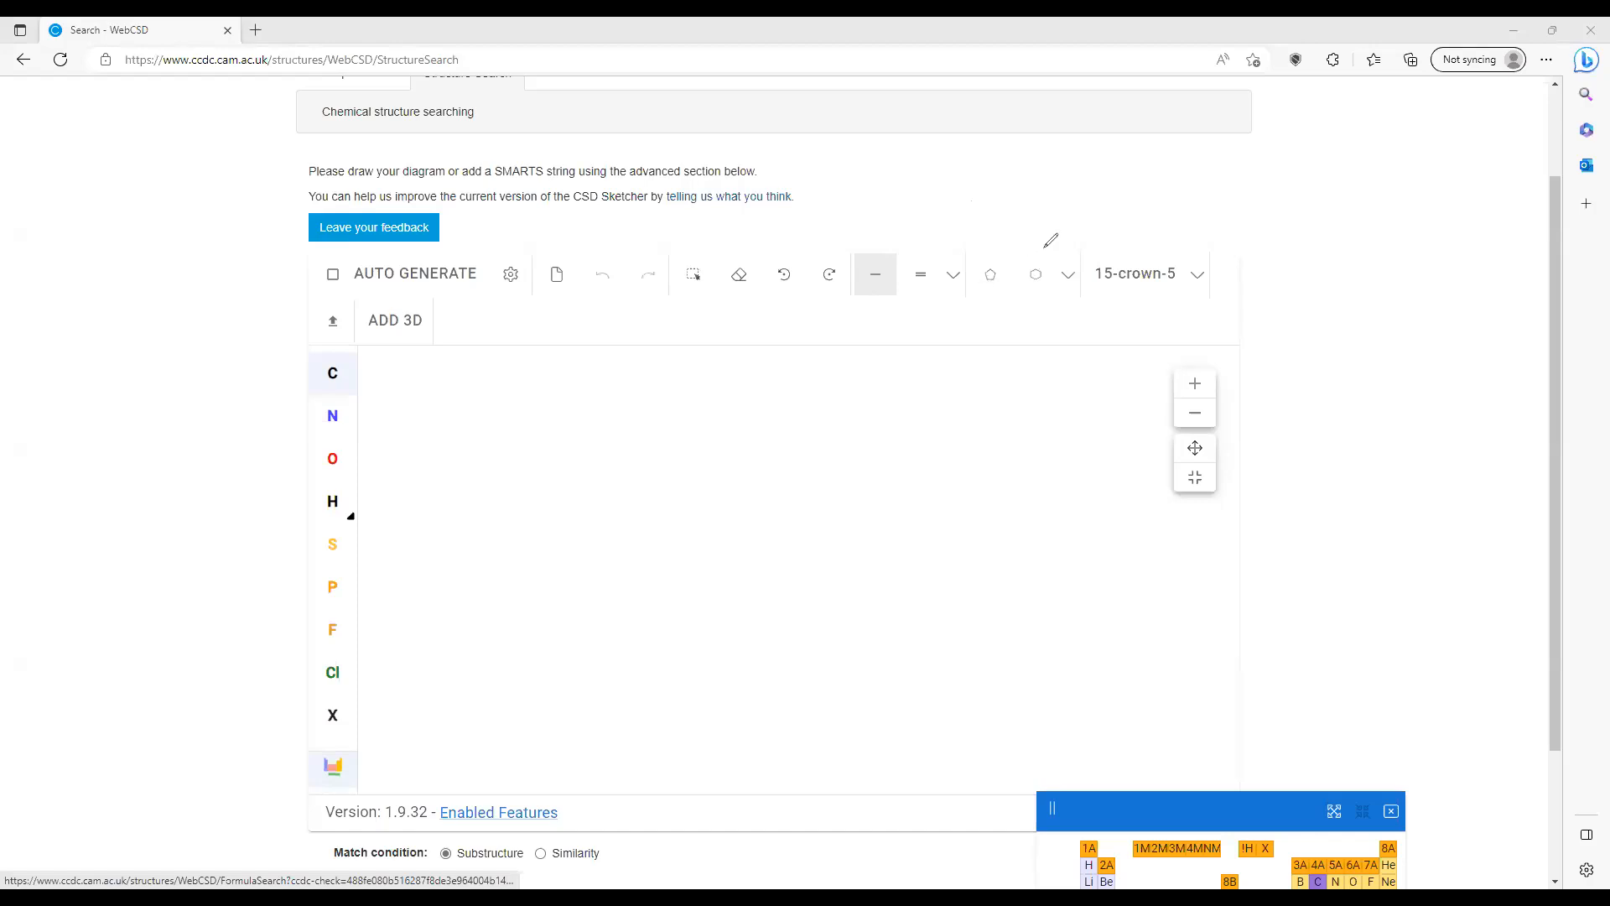
- Place a six-membered aromatic ring on the empty sketcher canvas
mouse_move(1043, 249)
mouse_down()
mouse_move(1033, 287)
mouse_move(1082, 283)
mouse_move(1089, 258)
mouse_move(1049, 244)
mouse_up()
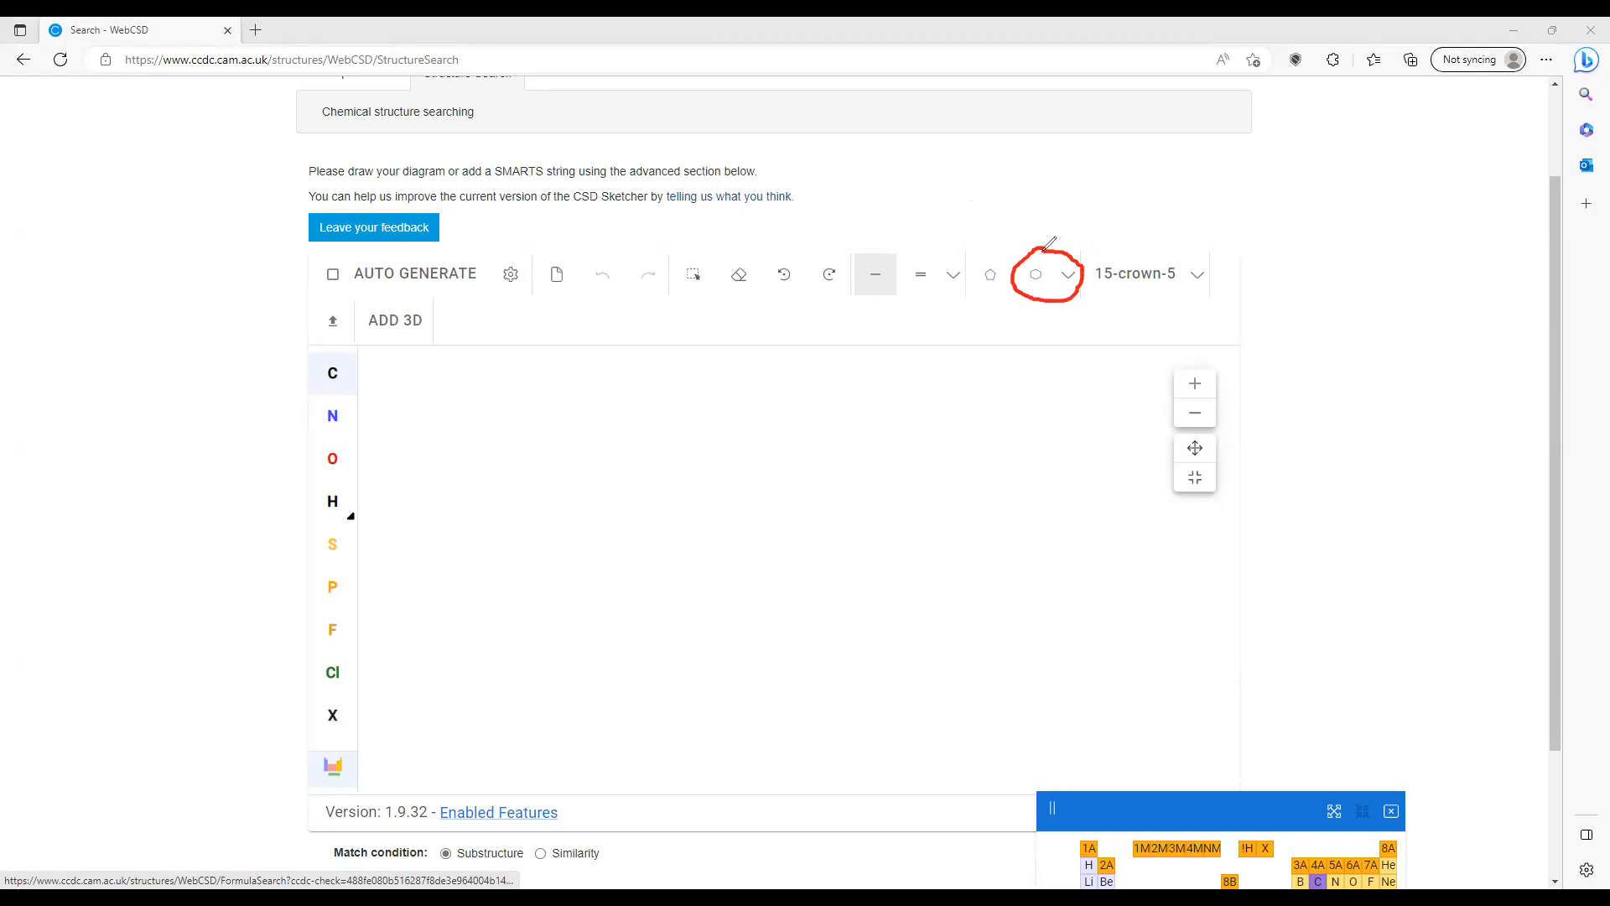
click(1016, 154)
click(957, 276)
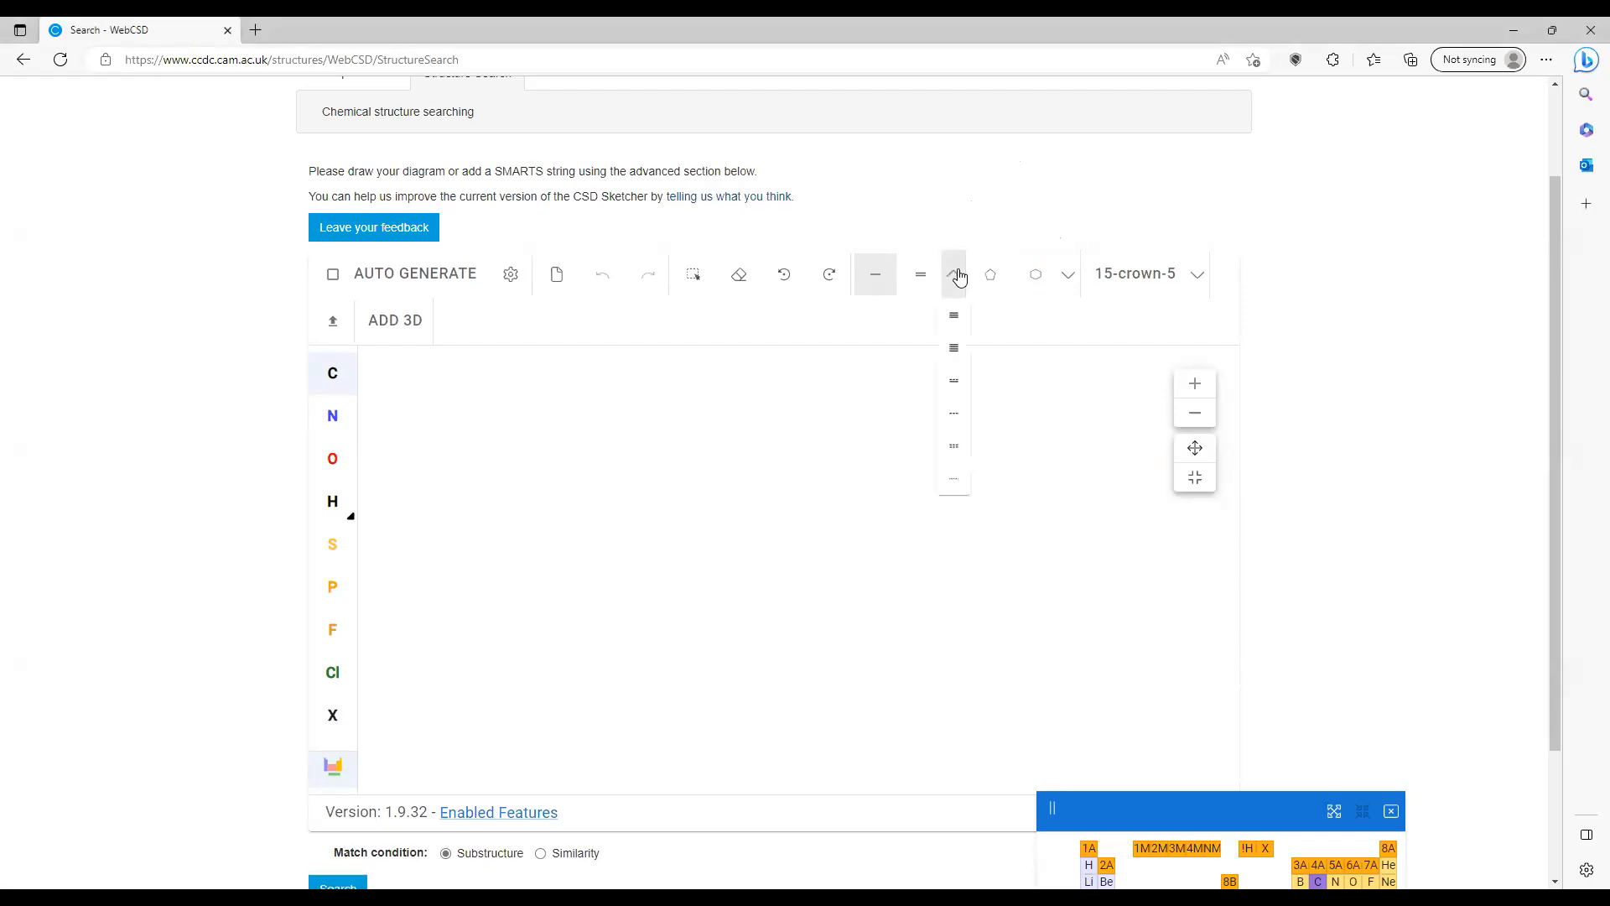
click(1070, 277)
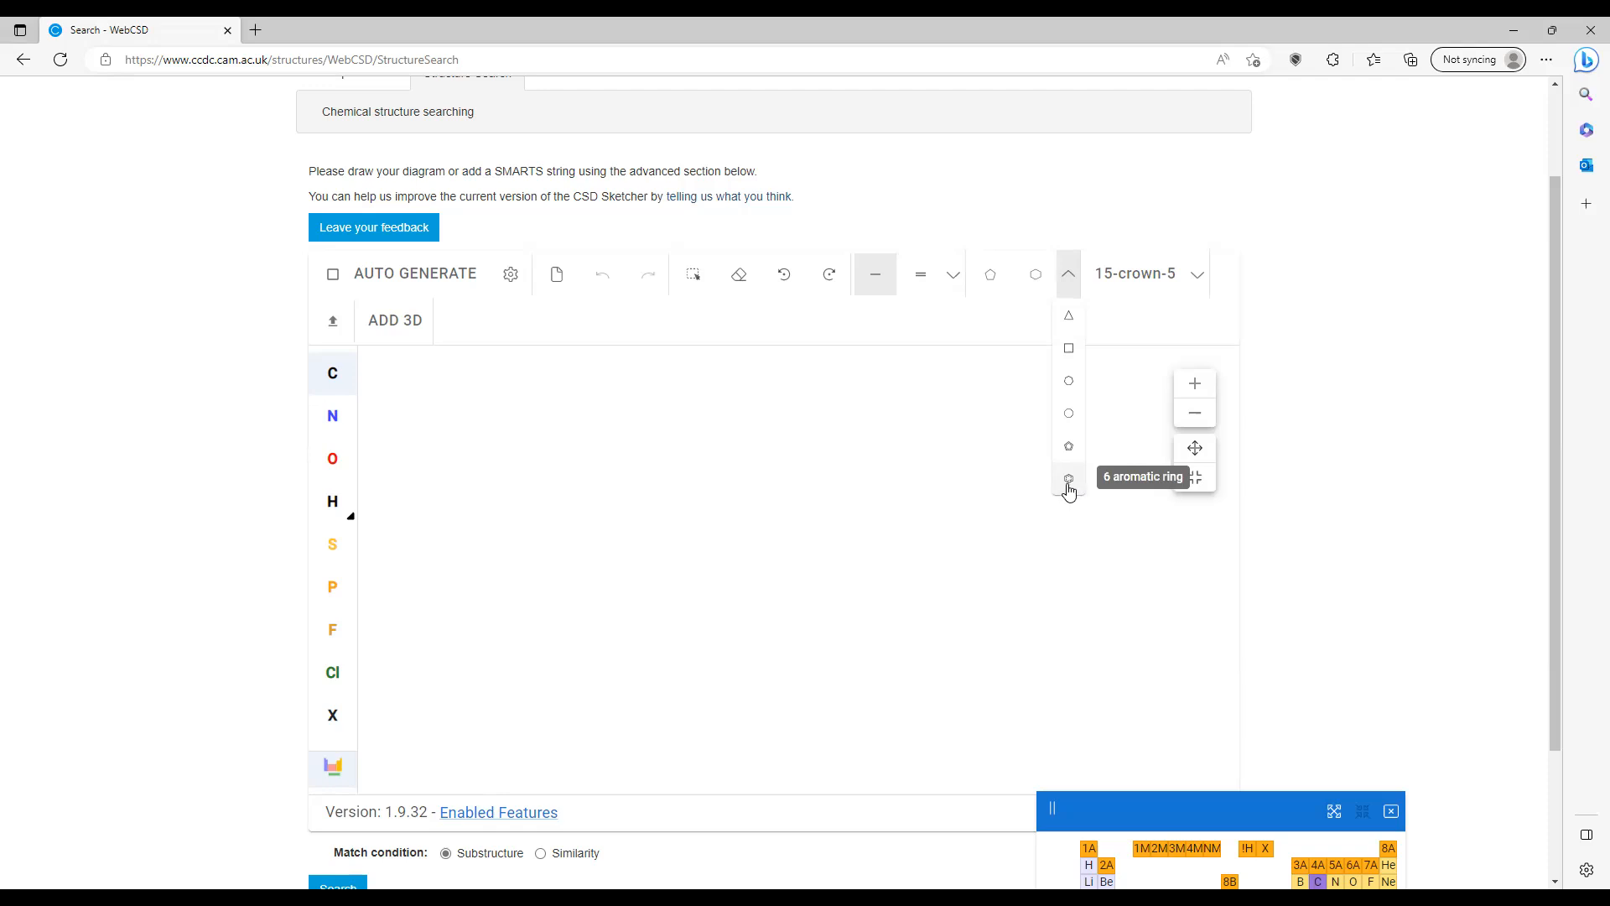
click(1069, 491)
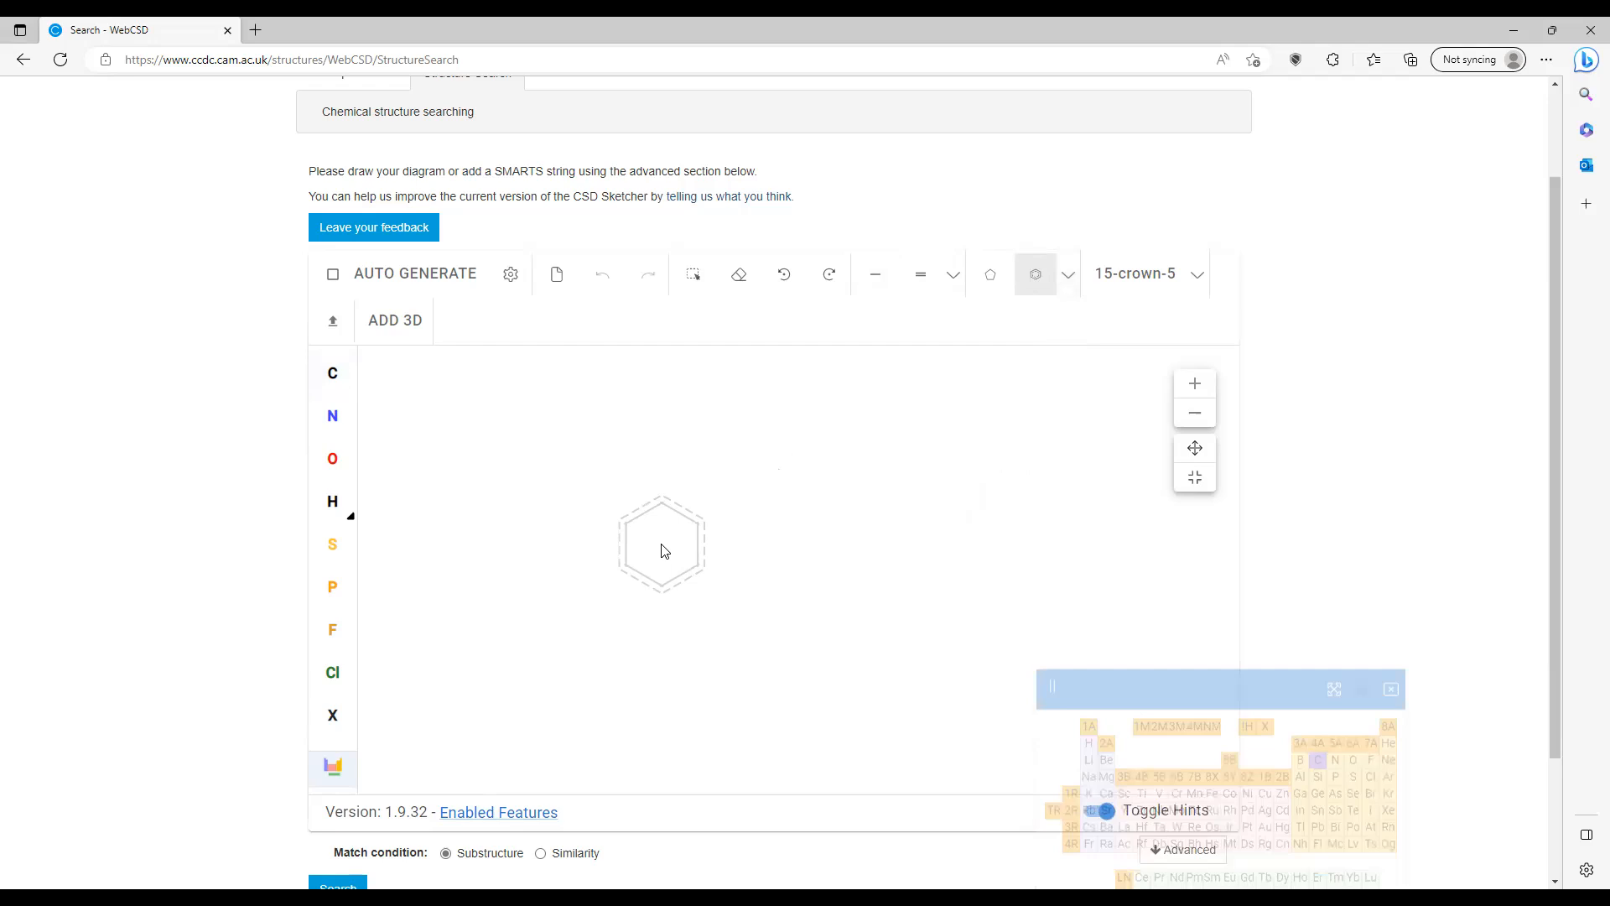
click(664, 549)
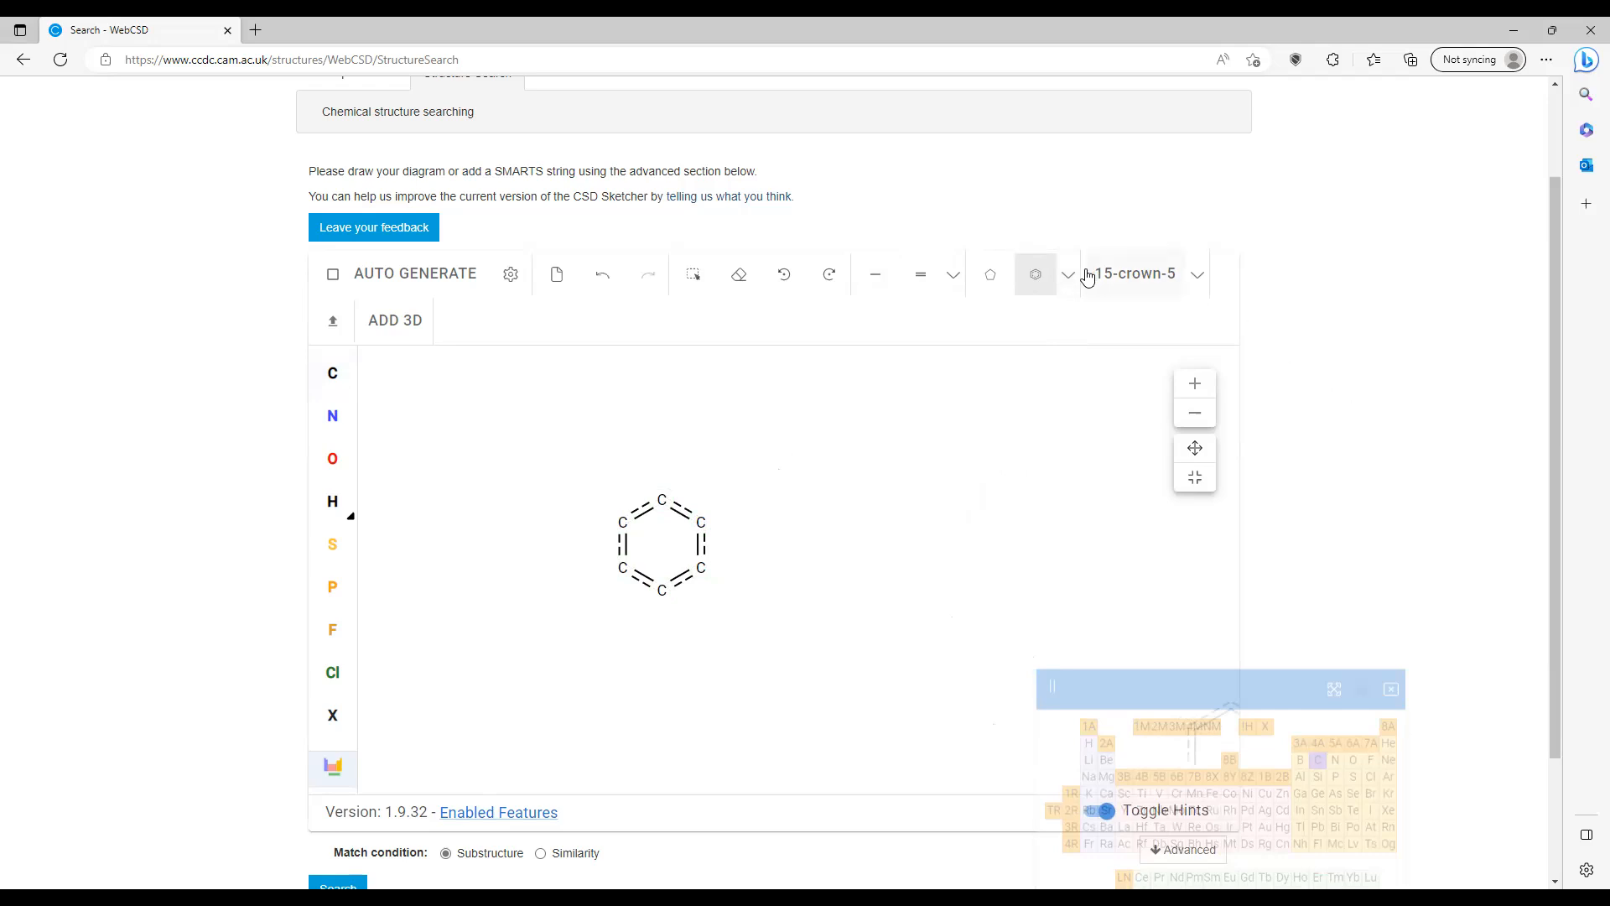
- Attach a single-bonded carbon to the ring's uppermost atom and branch two more single-bonded carbons from it
click(1067, 284)
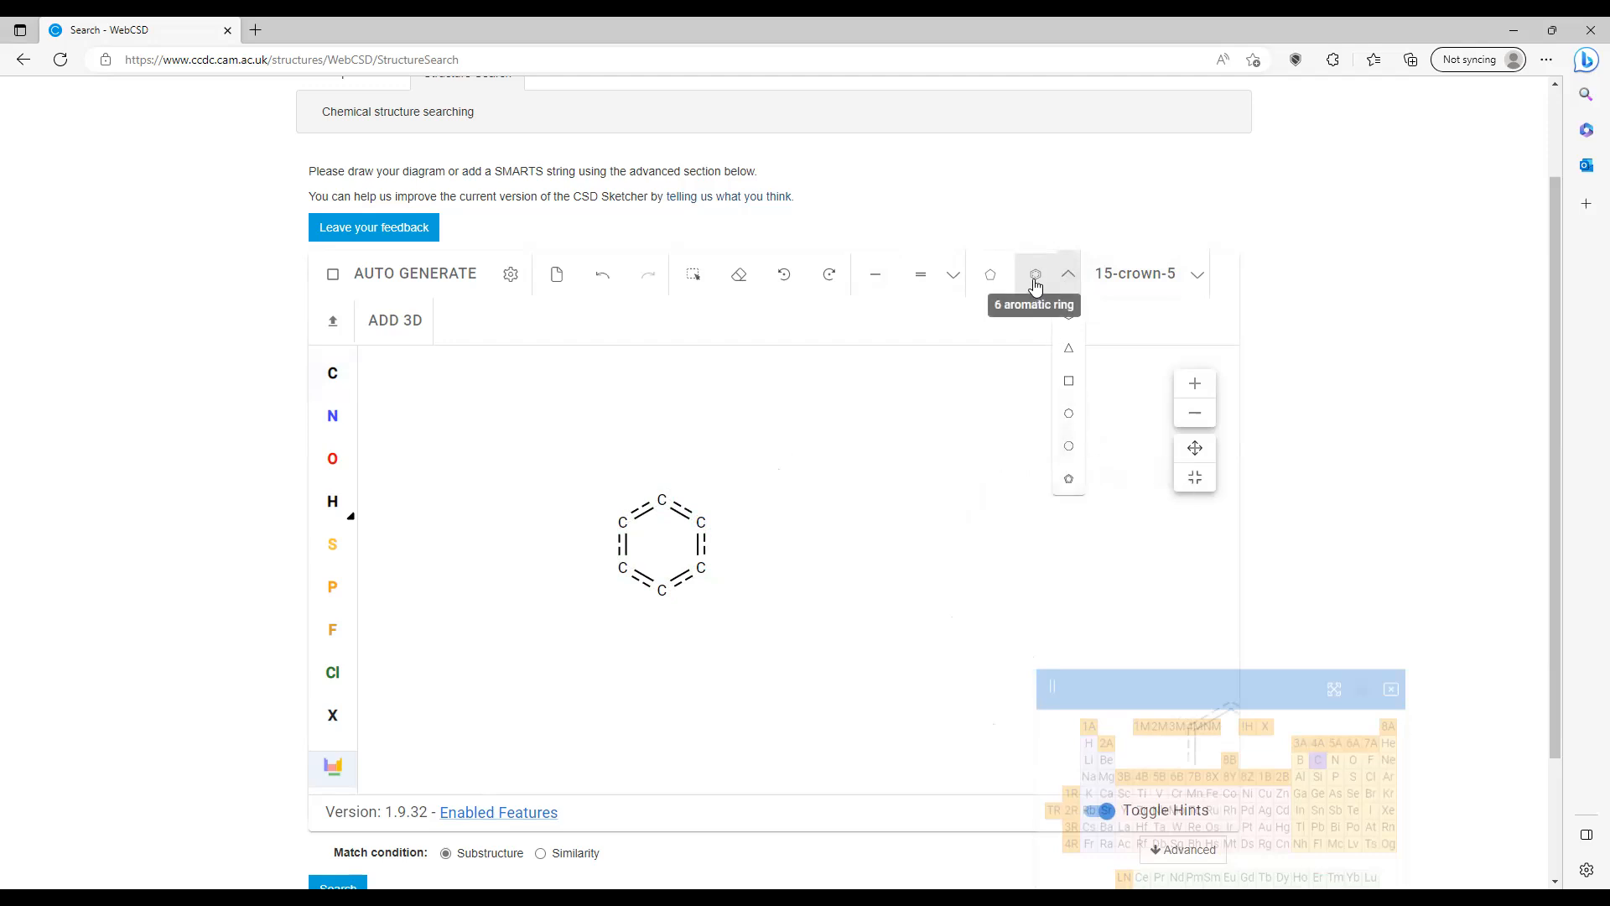
click(1076, 285)
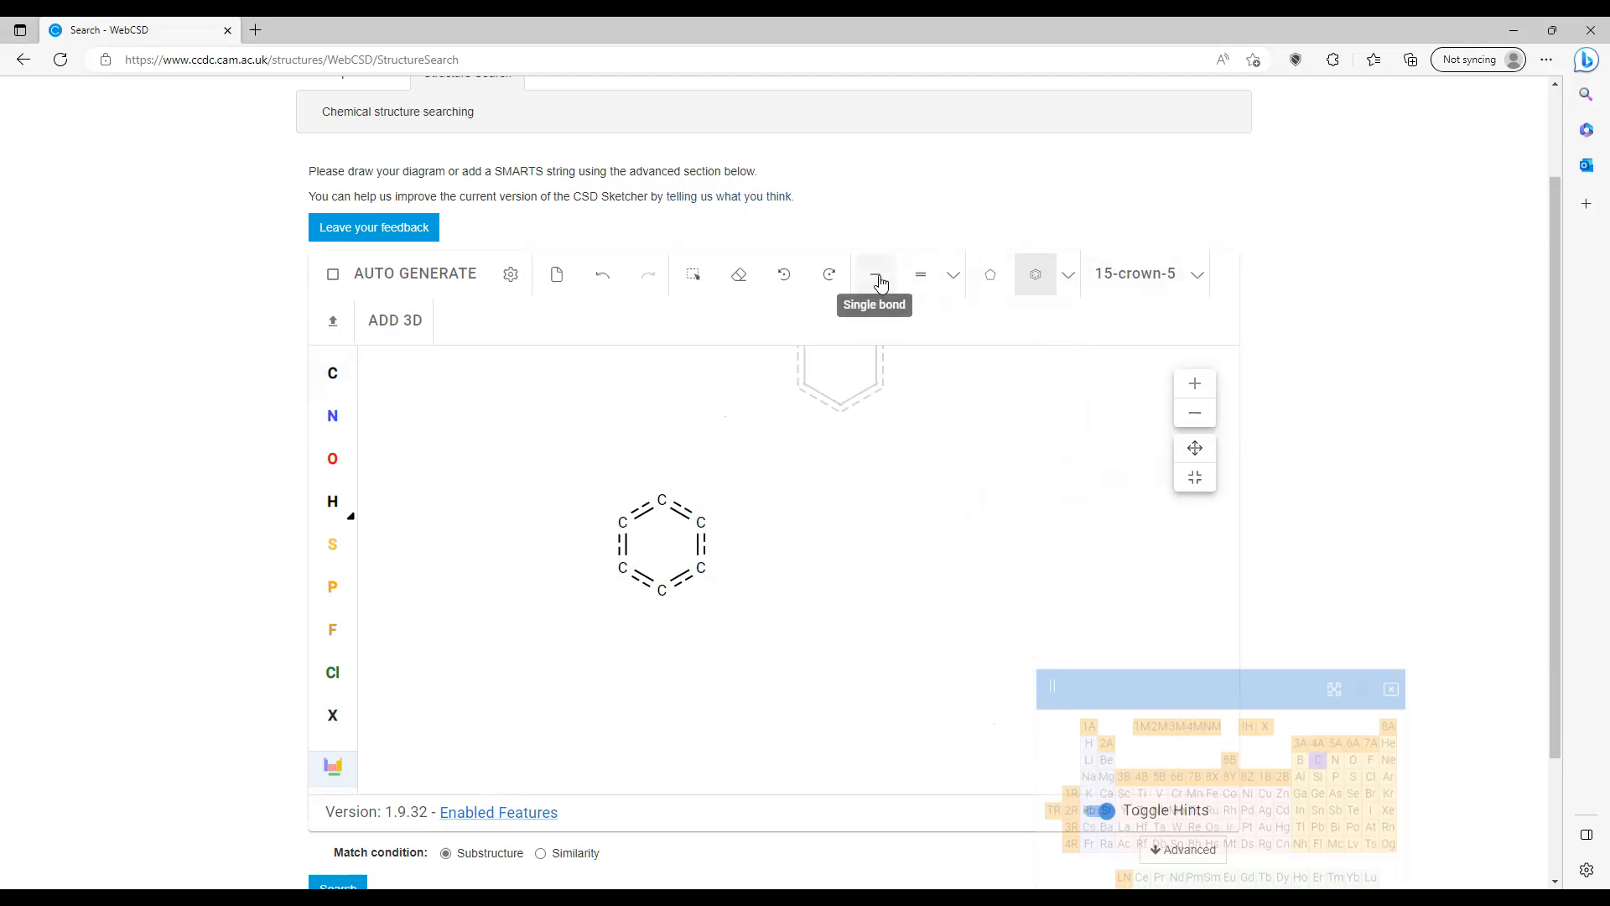
click(880, 284)
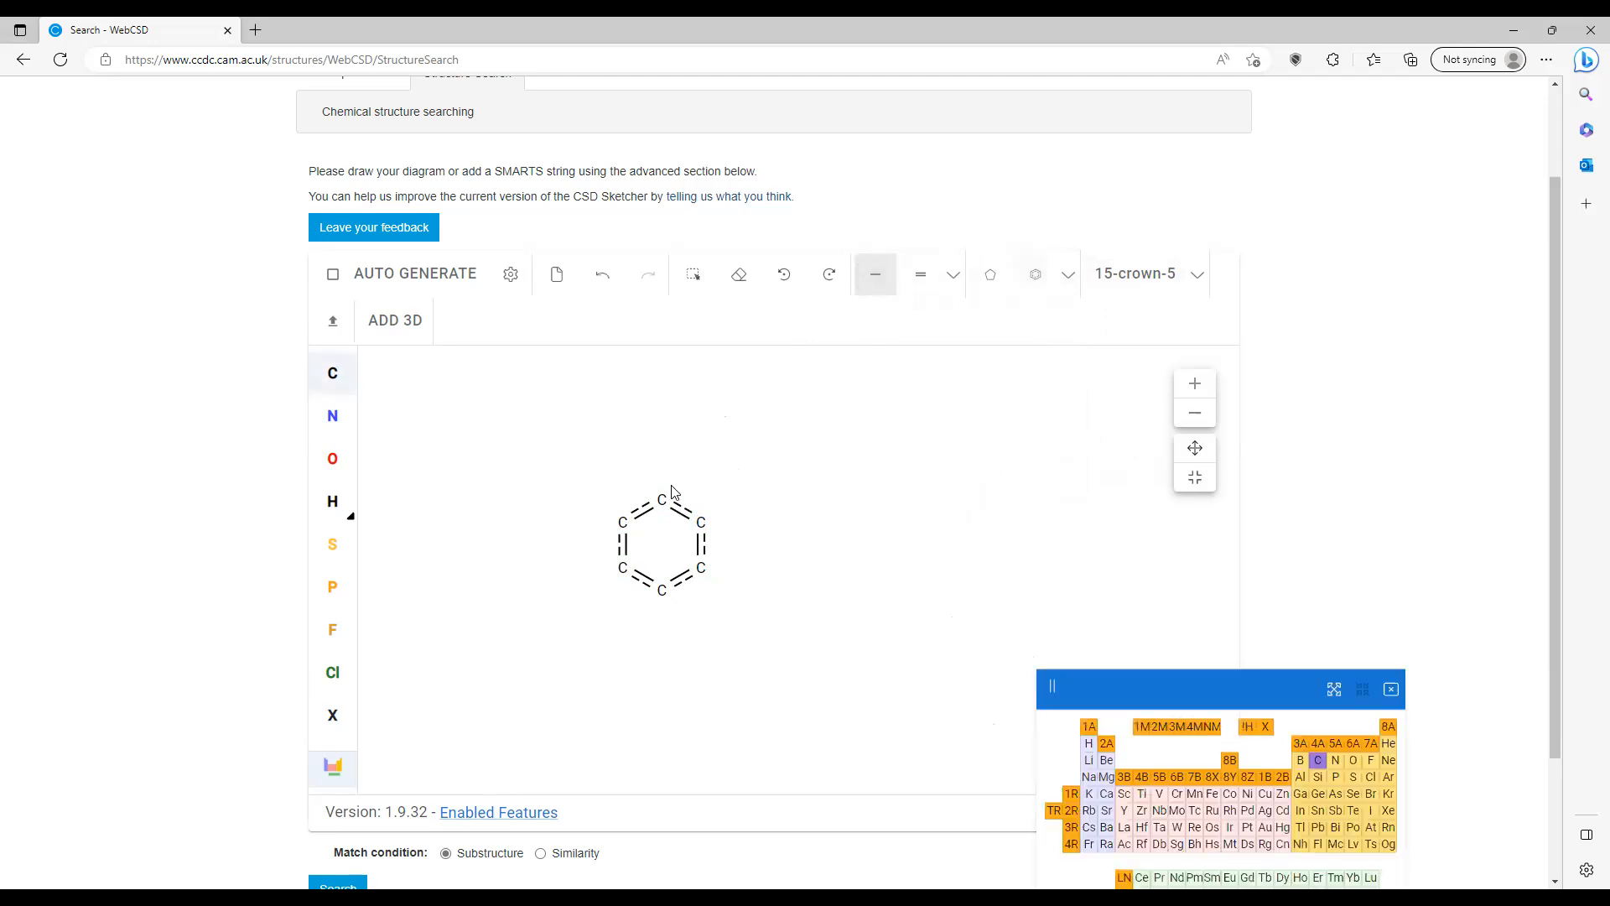
click(660, 503)
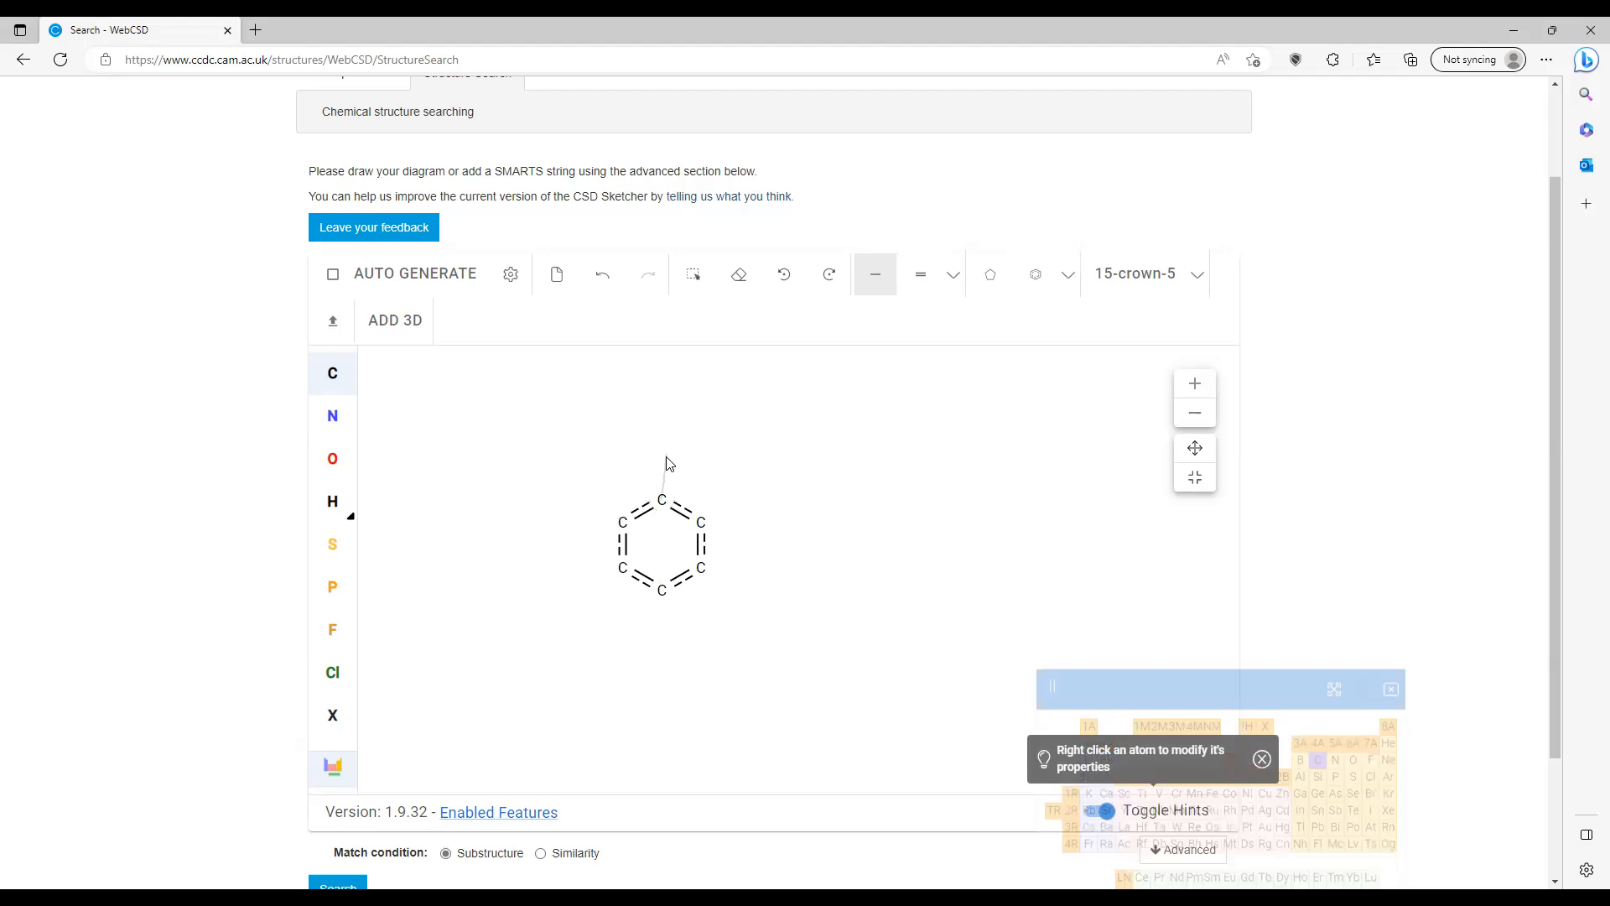
mouse_move(662, 454)
mouse_down()
mouse_move(623, 430)
mouse_move(697, 426)
mouse_up()
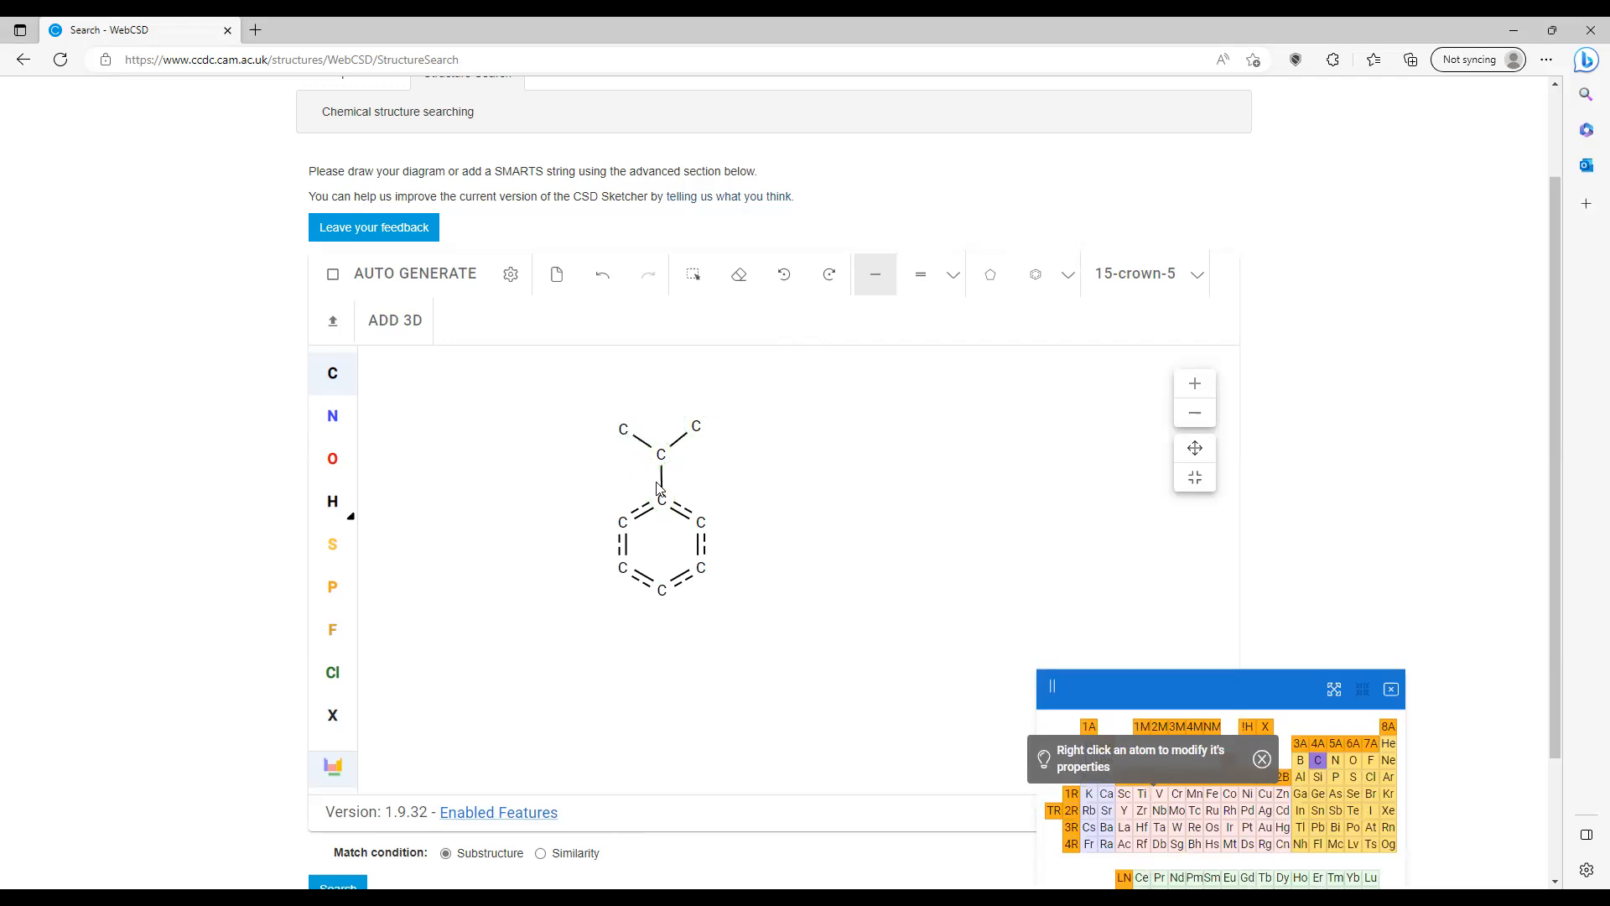
- Make the left branch above the ring a double bond and change both branch-end carbons to oxygen
click(926, 279)
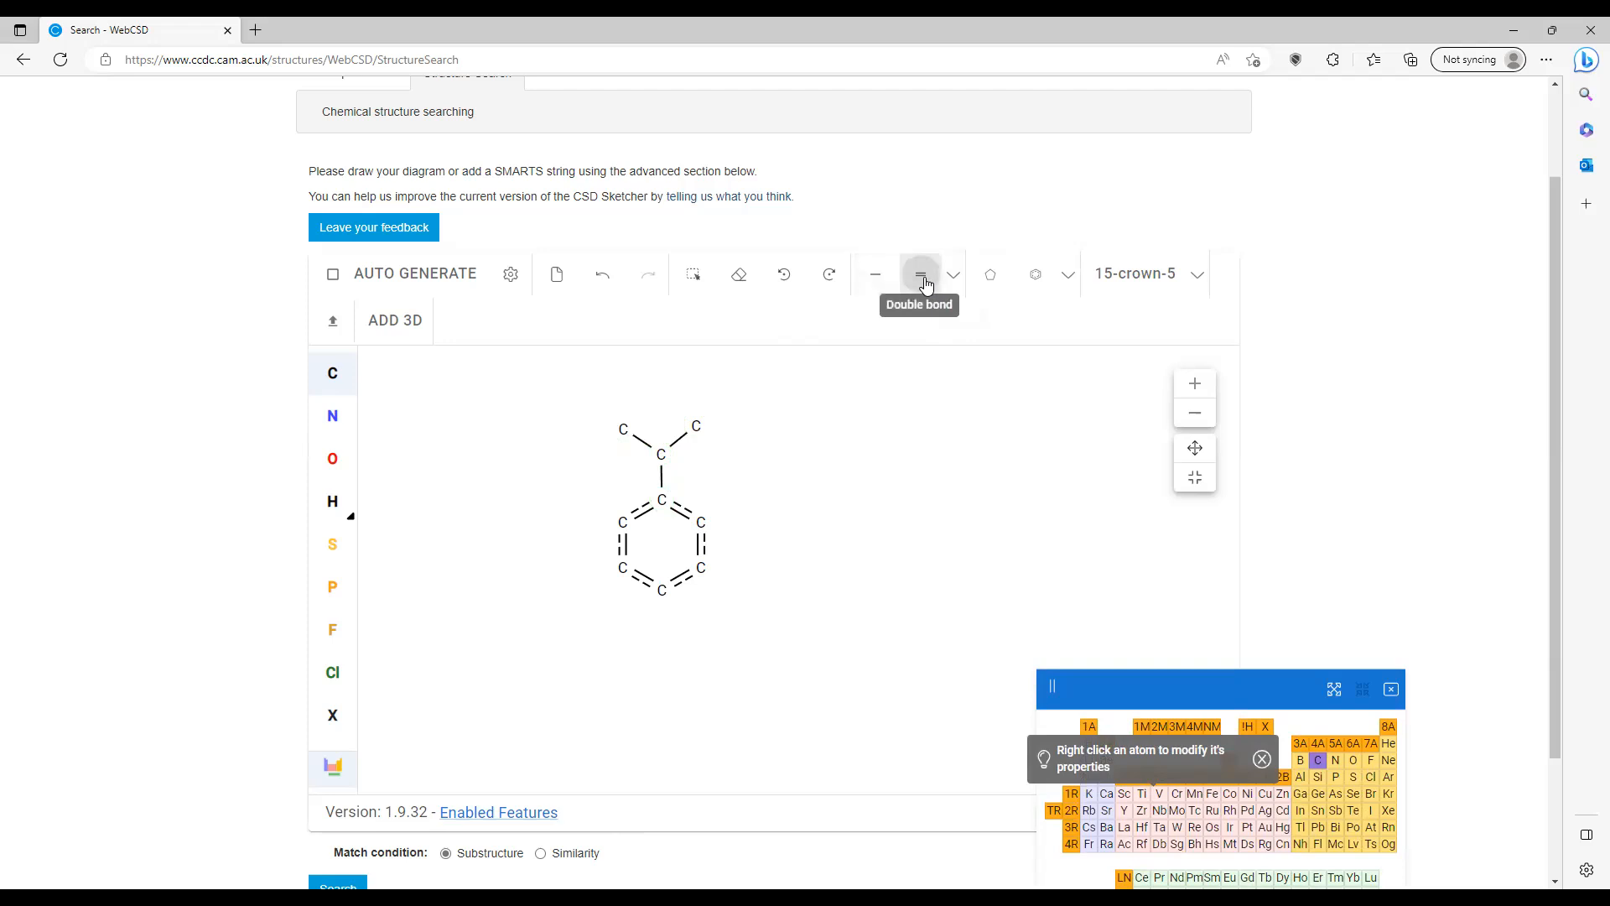
click(647, 447)
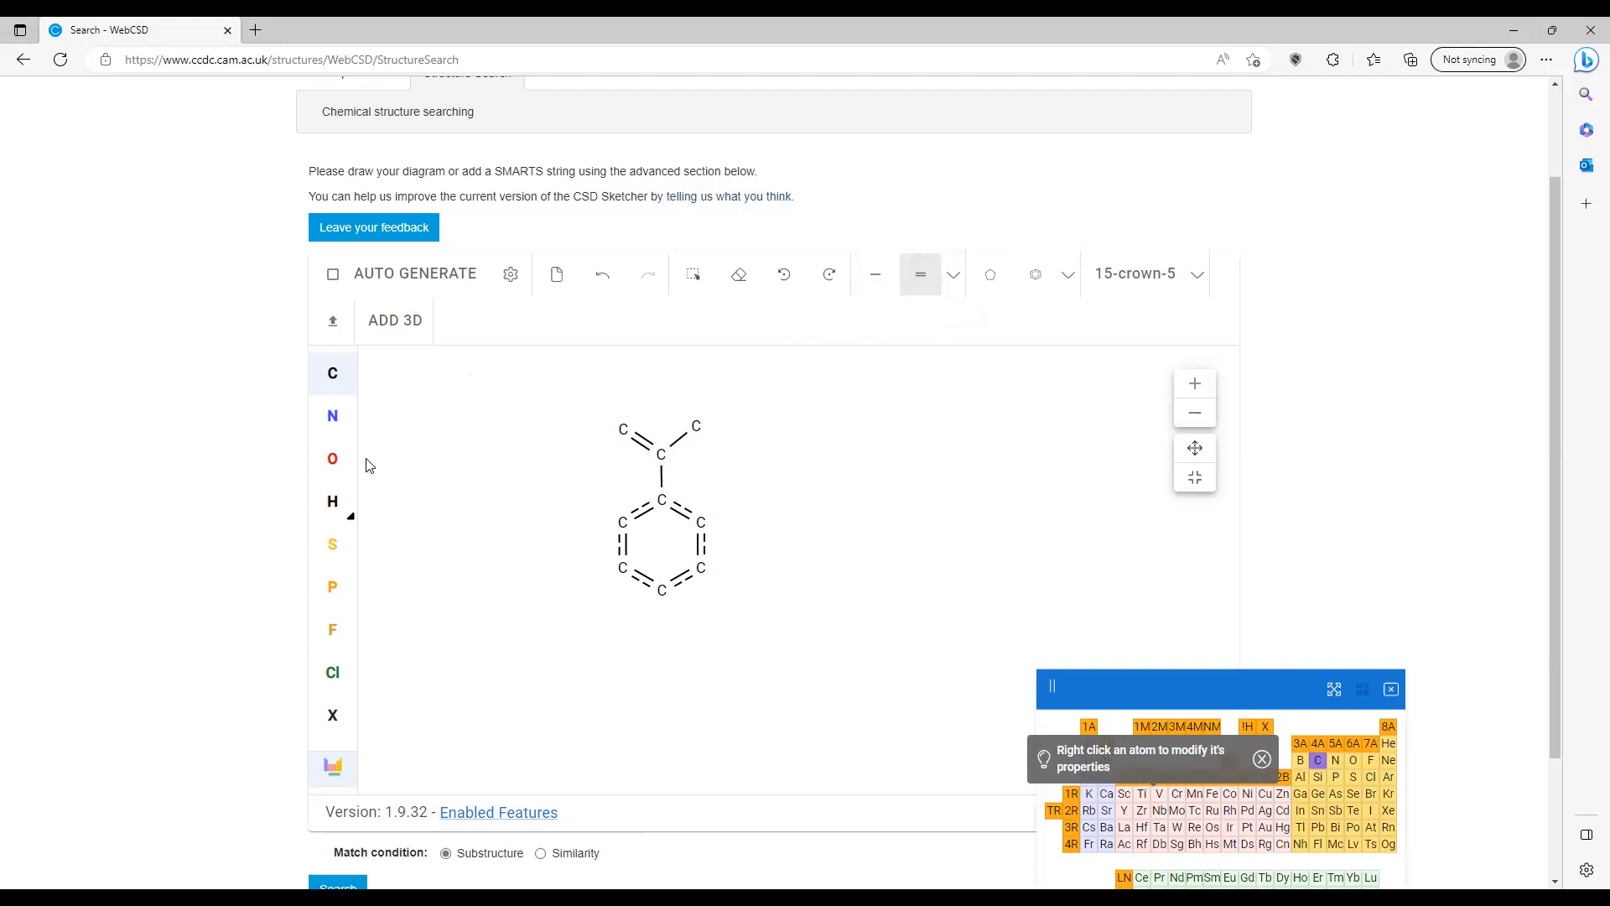
click(339, 465)
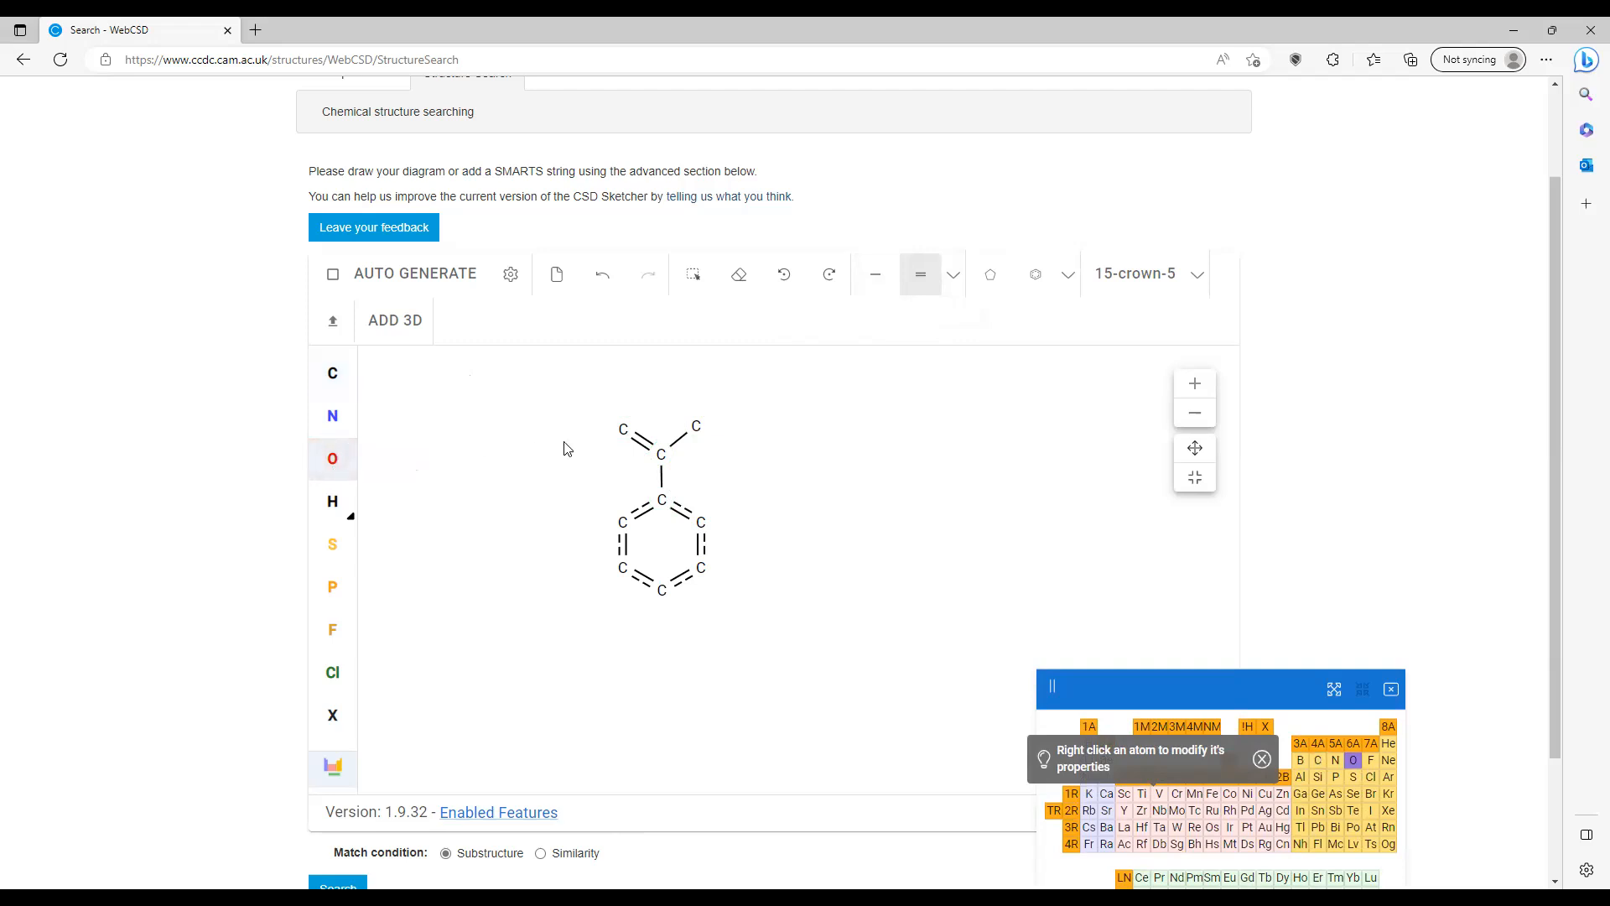
click(691, 429)
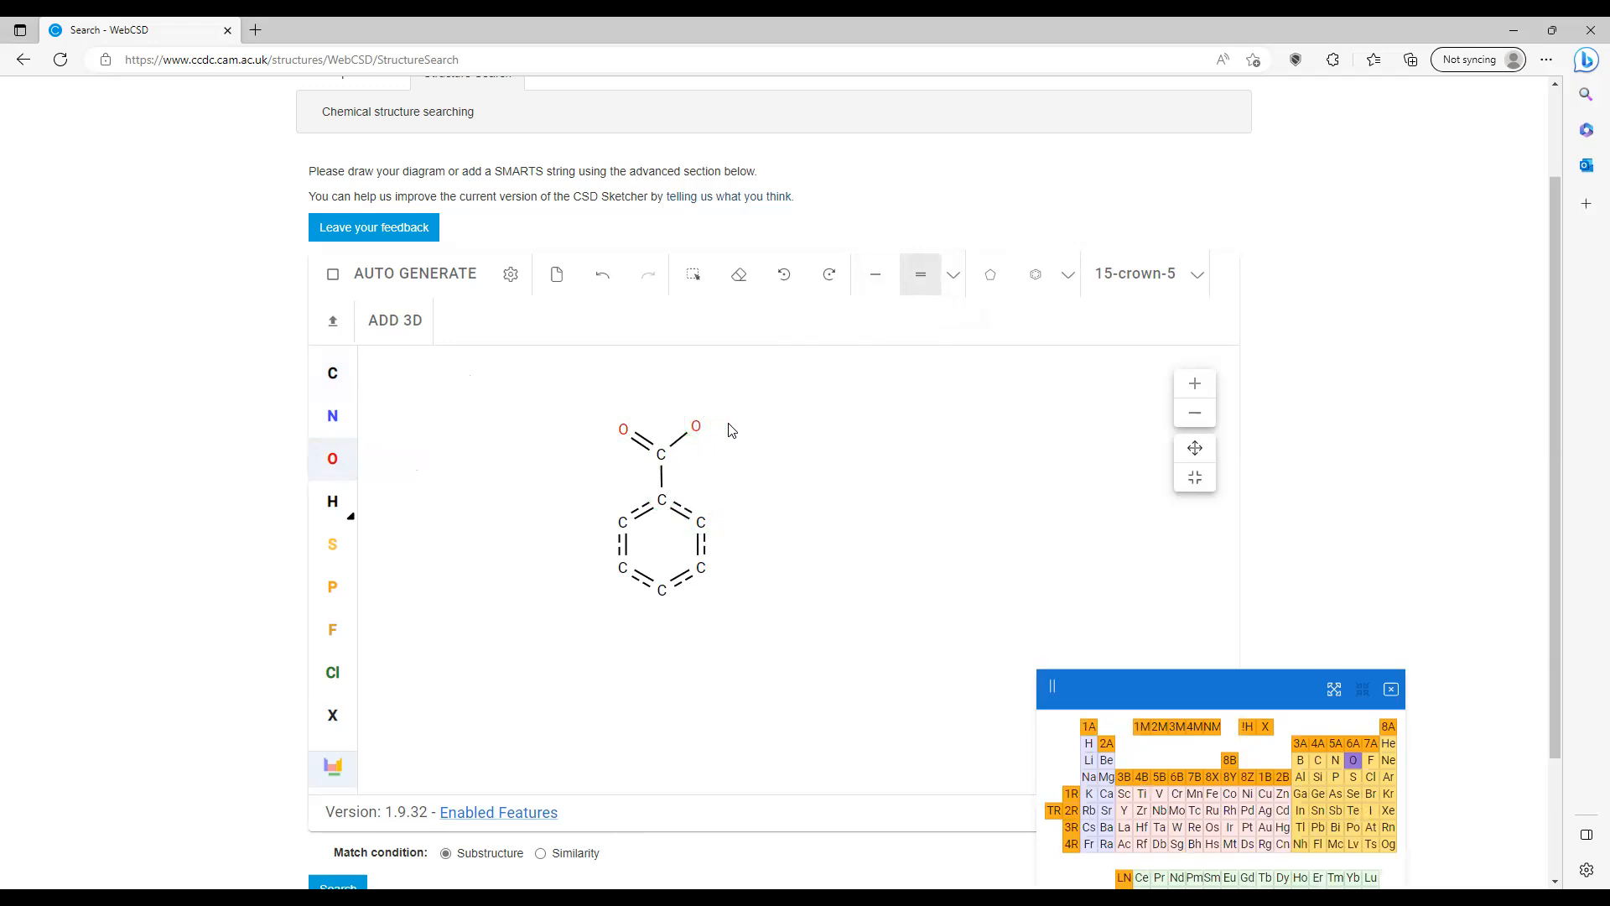
- Bond a hydrogen to the single-bonded oxygen to complete the carboxylic acid group
click(875, 277)
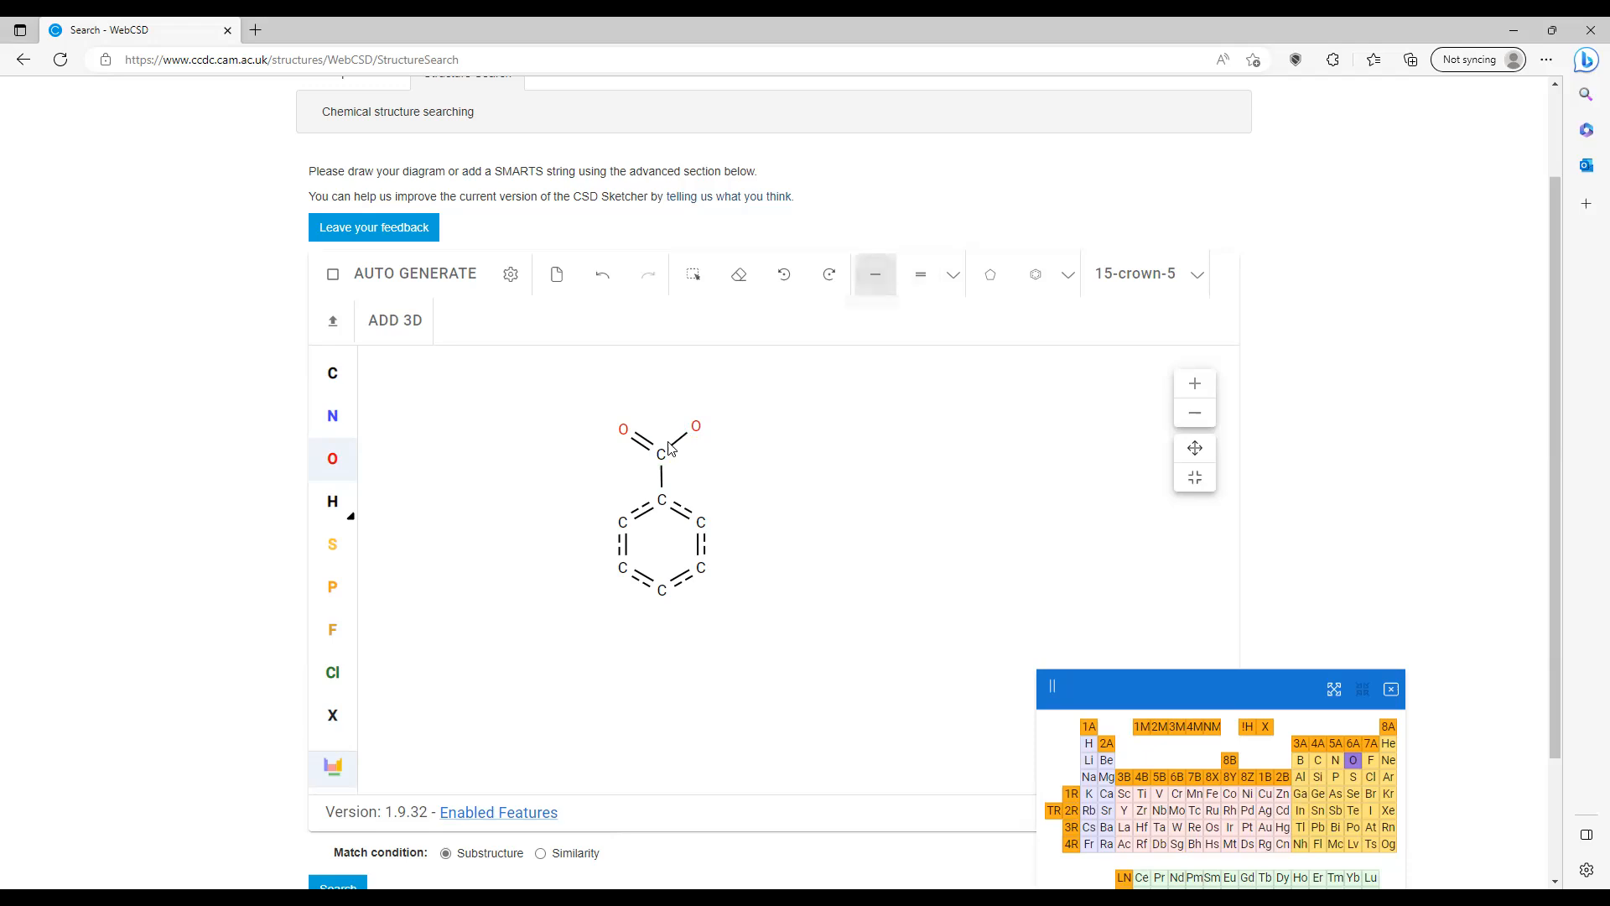
click(696, 426)
click(332, 501)
click(404, 509)
click(742, 425)
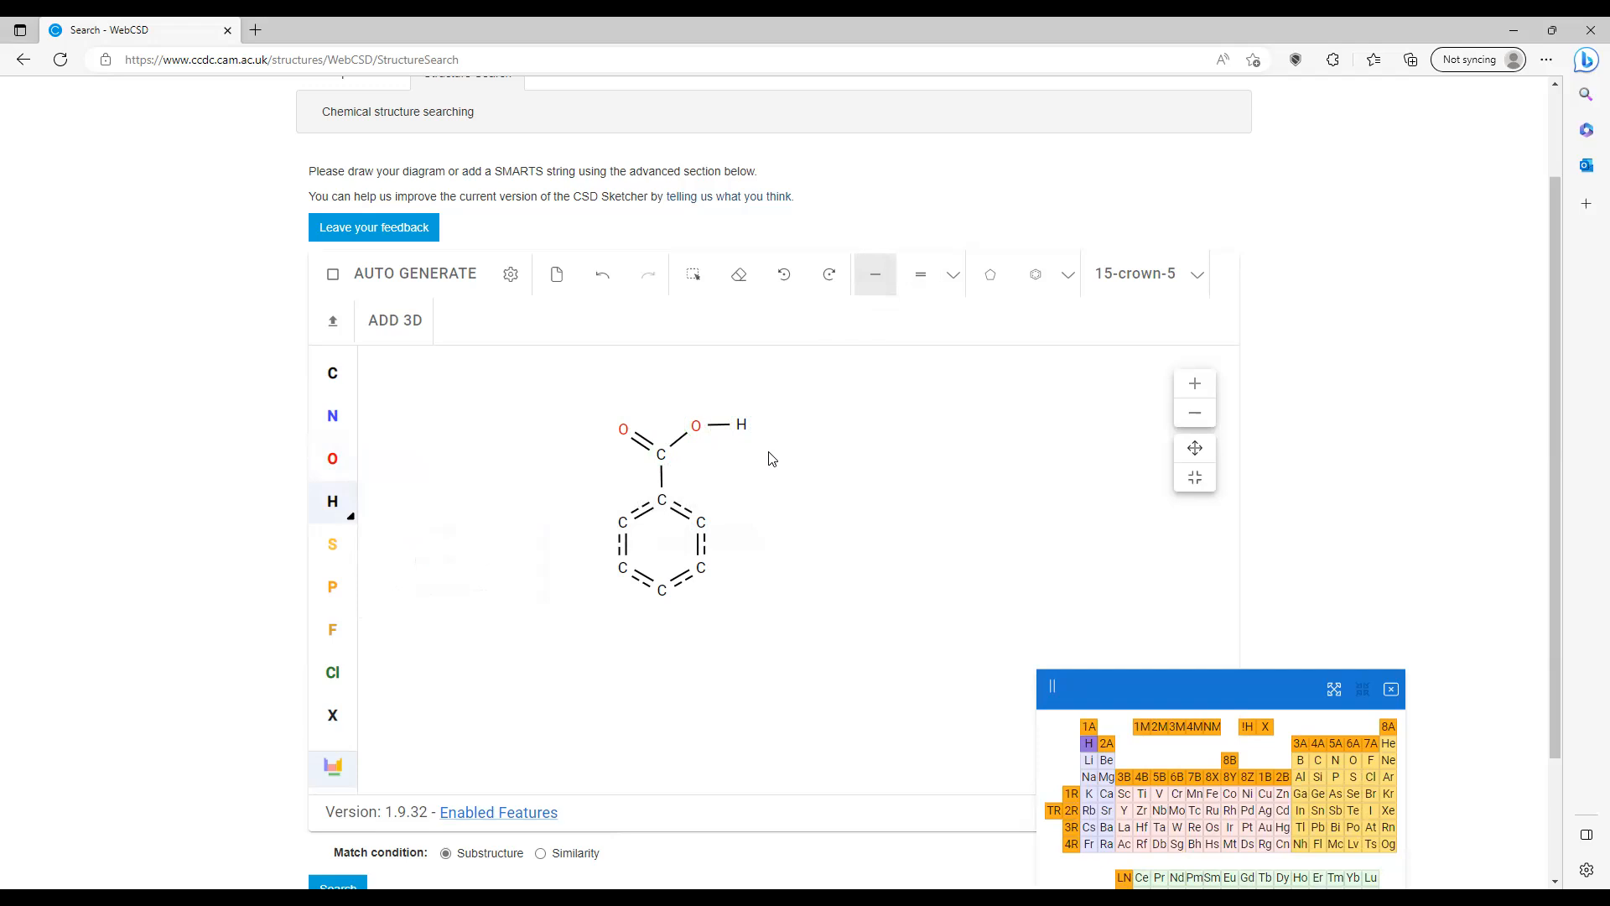
click(879, 282)
drag(703, 524, 742, 508)
click(602, 276)
- Draw a branched single-bonded carbon chain from the ring's upper-right carbon and change its first atom to oxygen
click(350, 372)
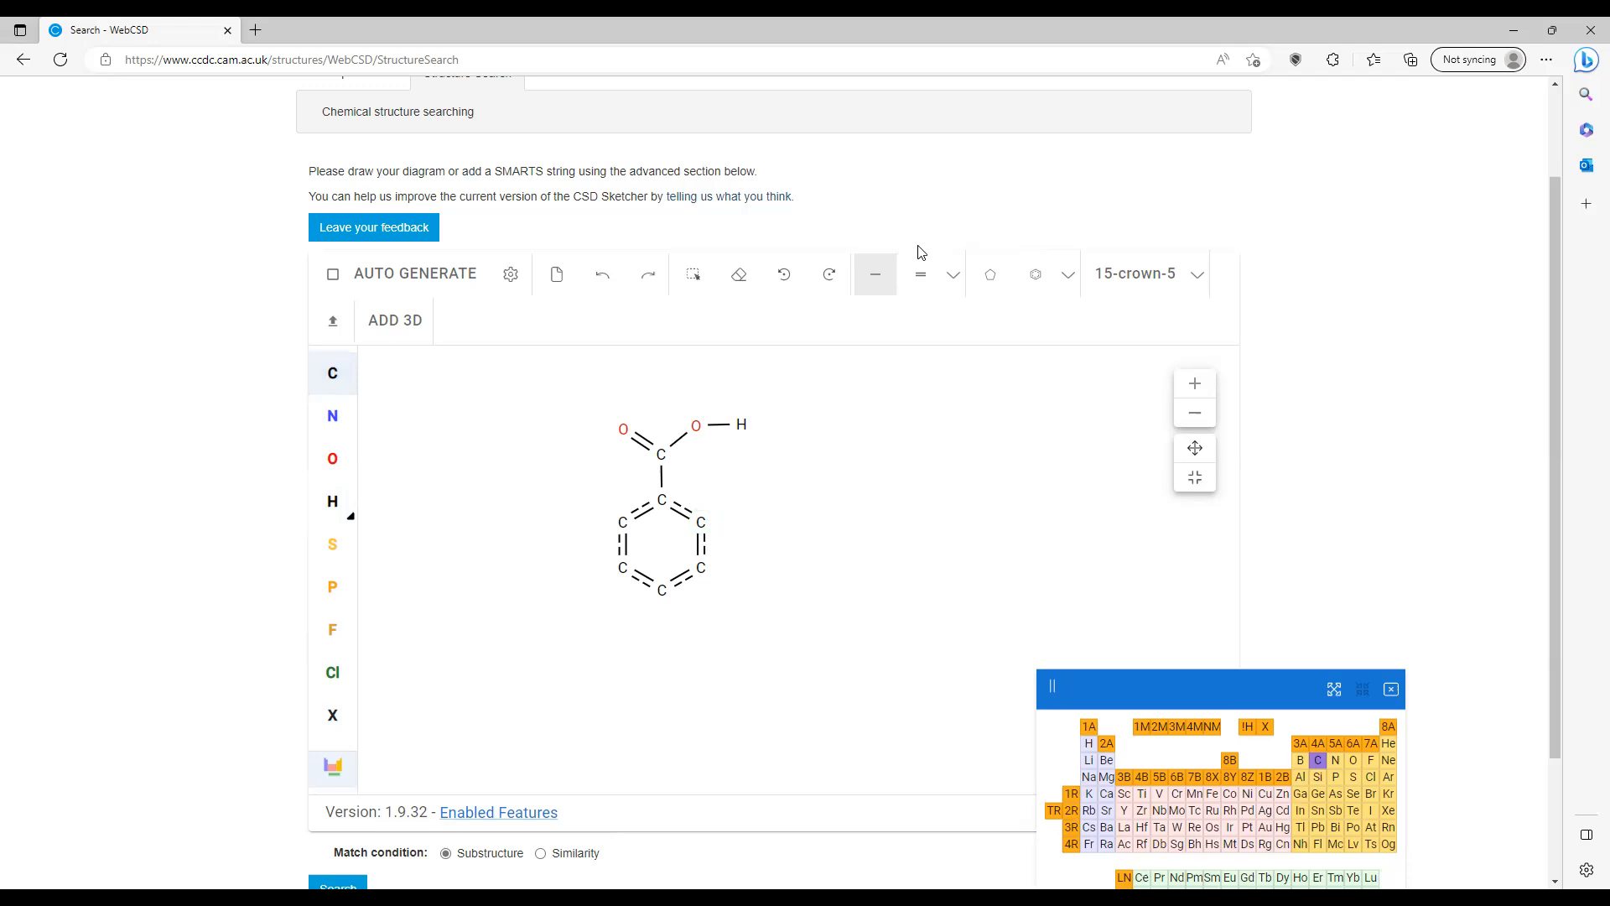
drag(703, 524, 779, 579)
click(344, 457)
click(743, 504)
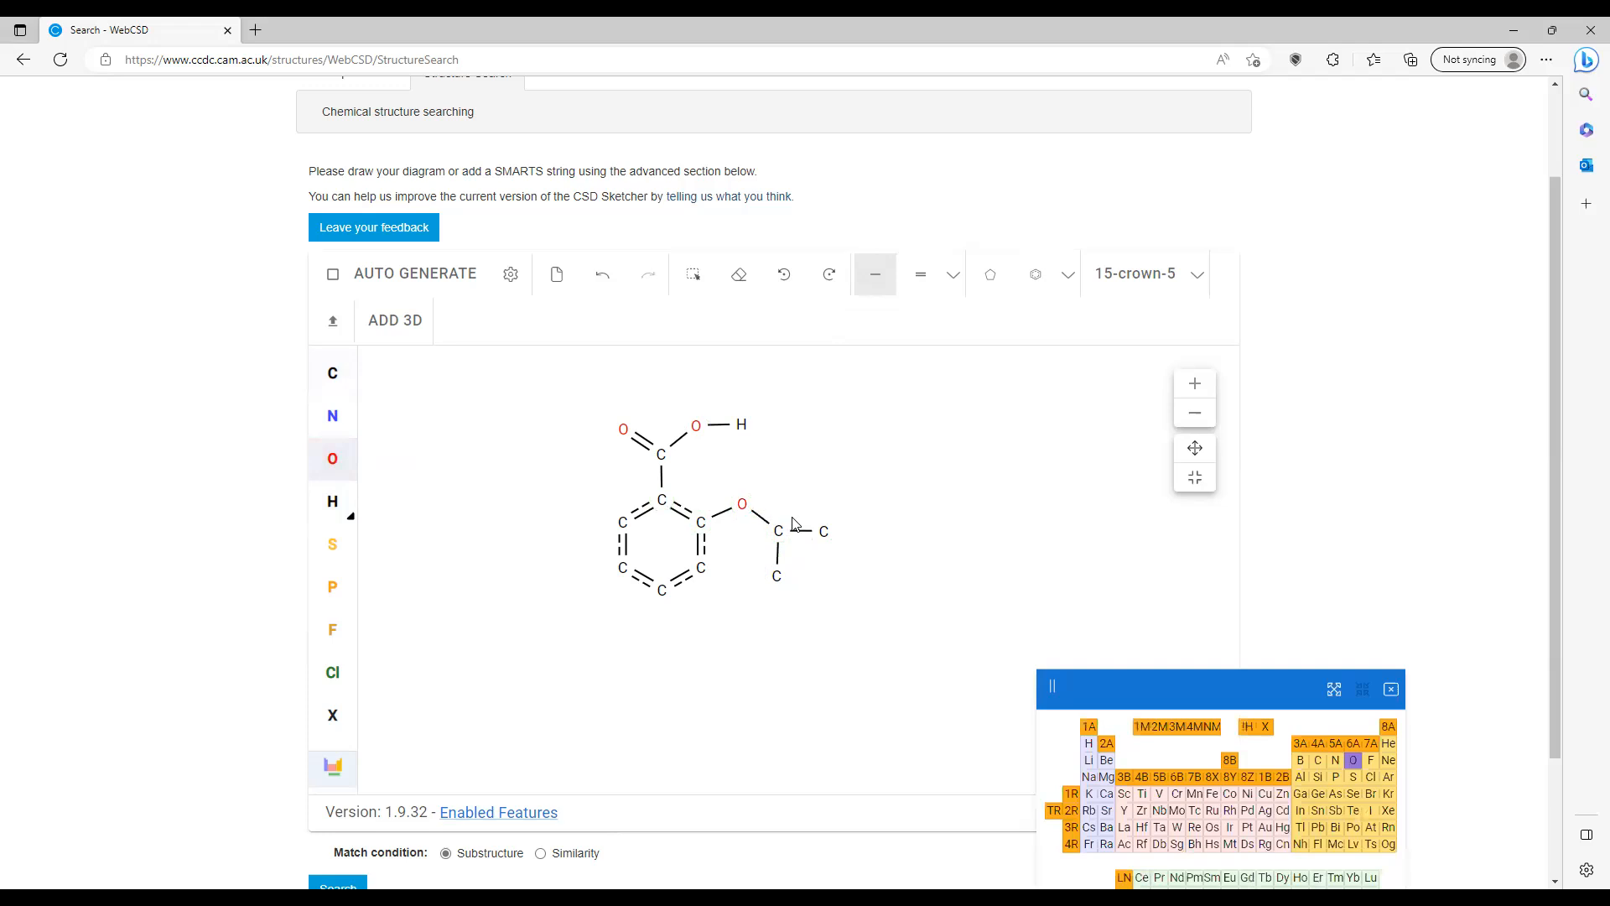
- Change the side chain's right end carbon to oxygen and make its bond double to form the carbonyl
click(823, 530)
click(921, 277)
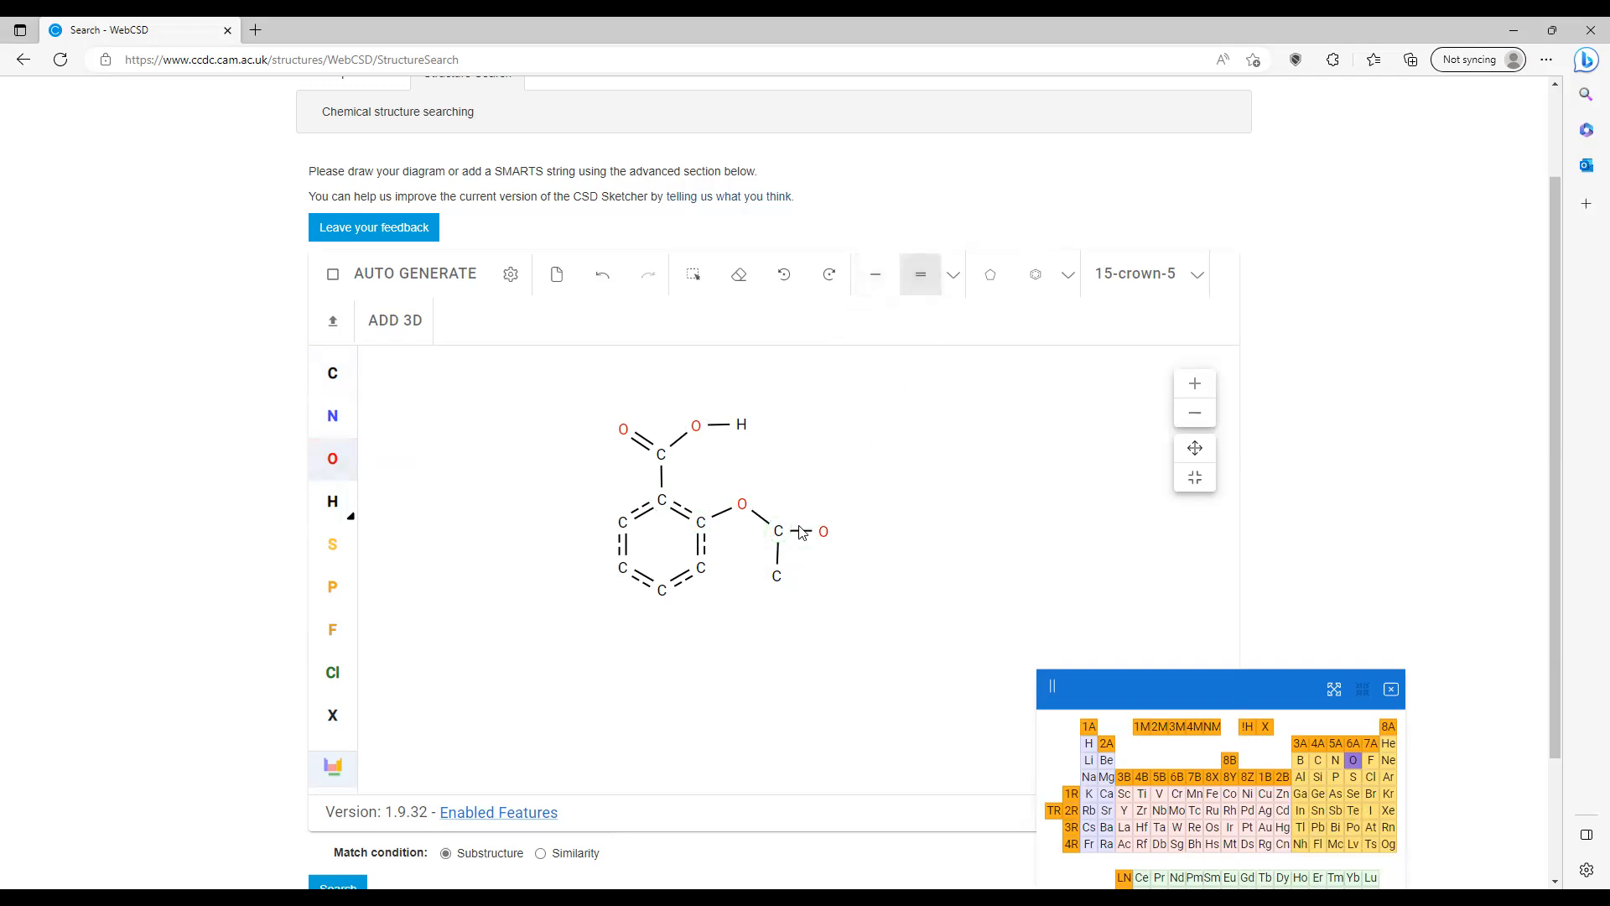
click(801, 531)
- Add three single-bonded hydrogens to the side chain's terminal carbon
click(880, 282)
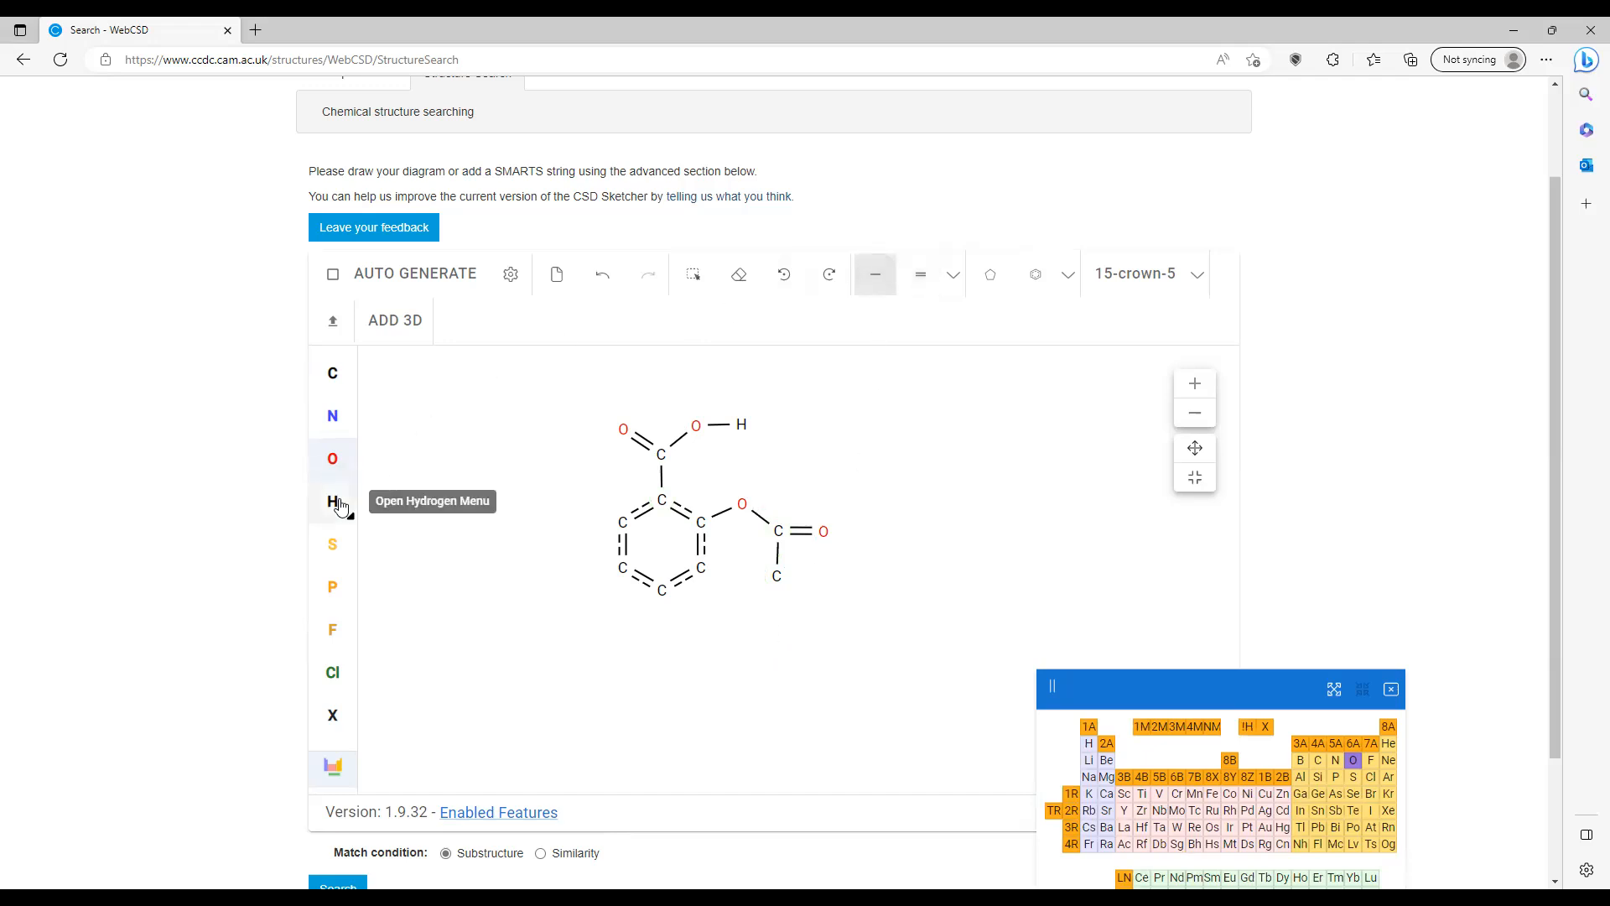
click(339, 504)
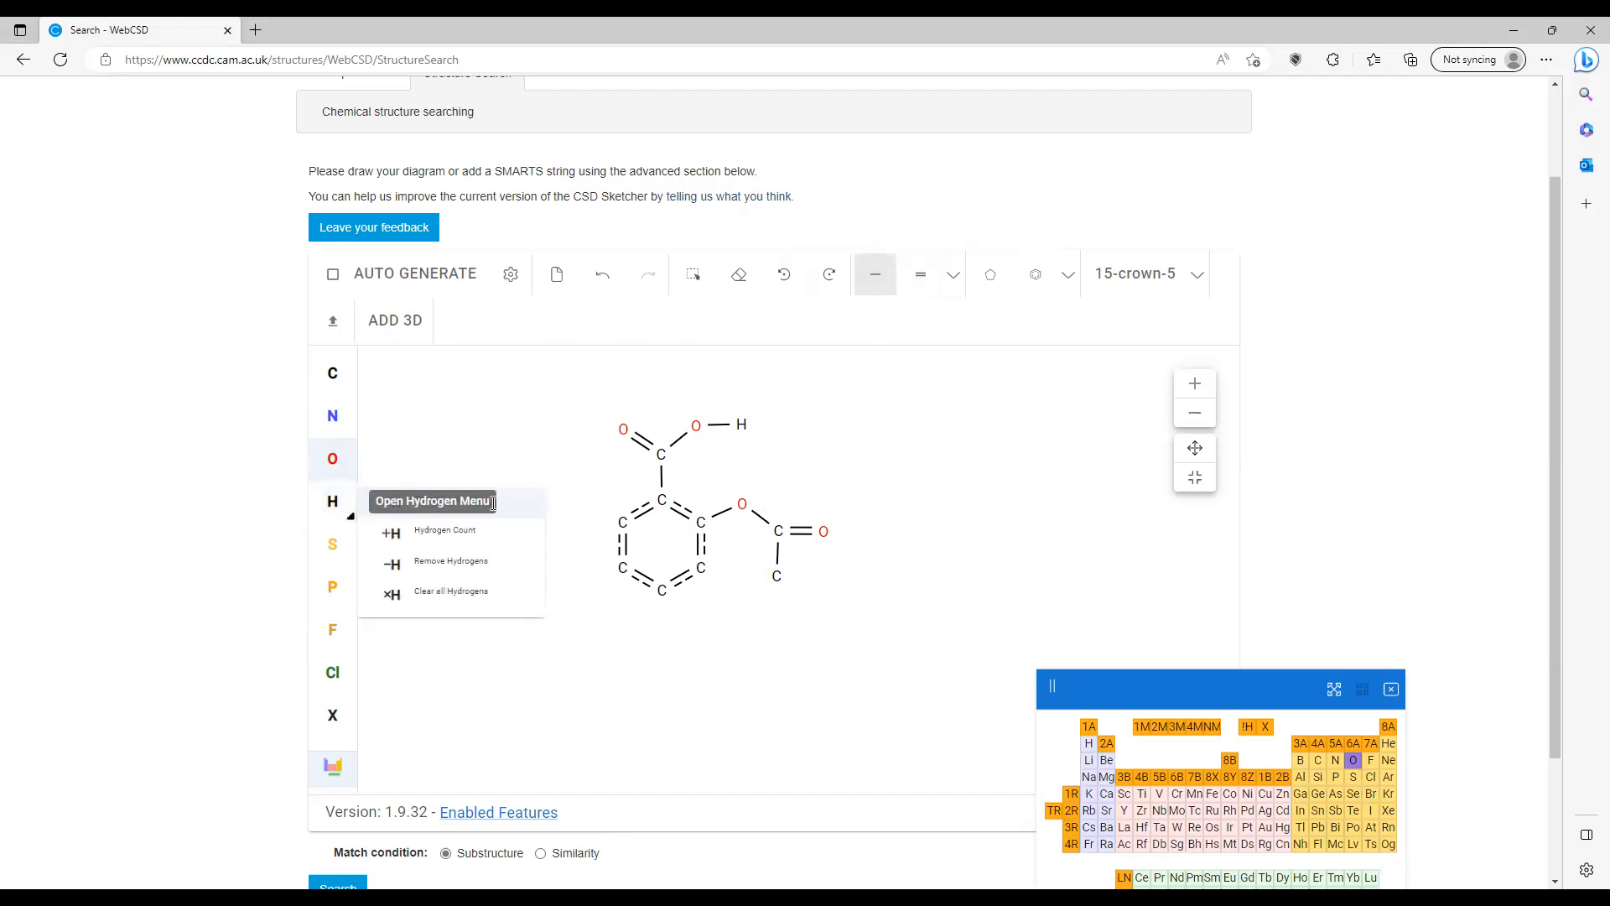
click(508, 511)
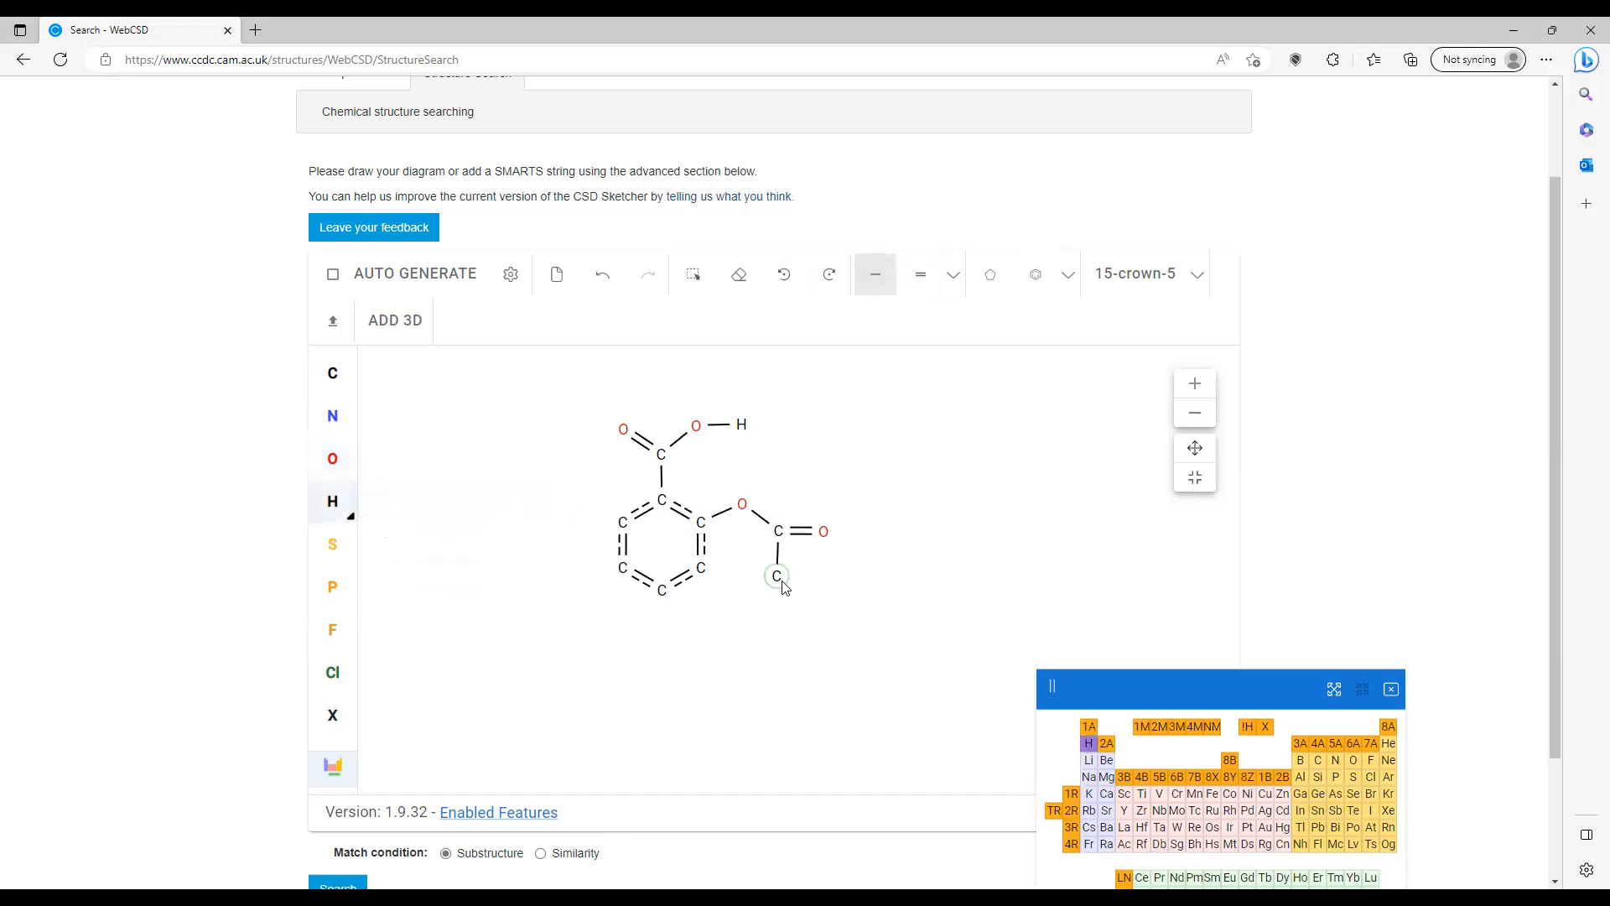
click(803, 598)
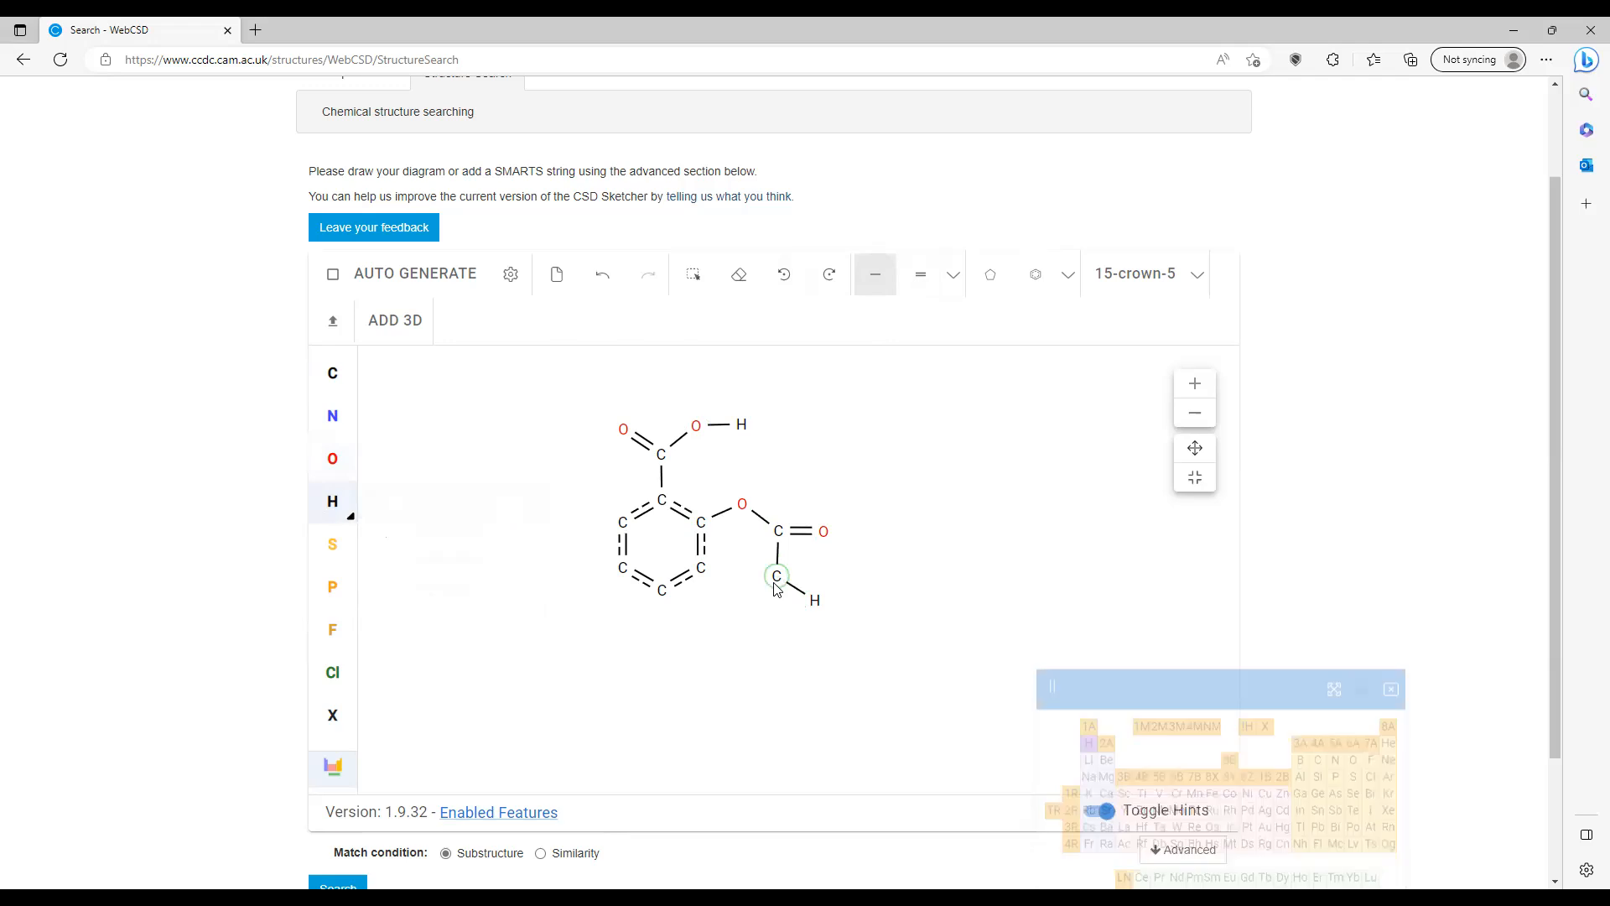
click(776, 622)
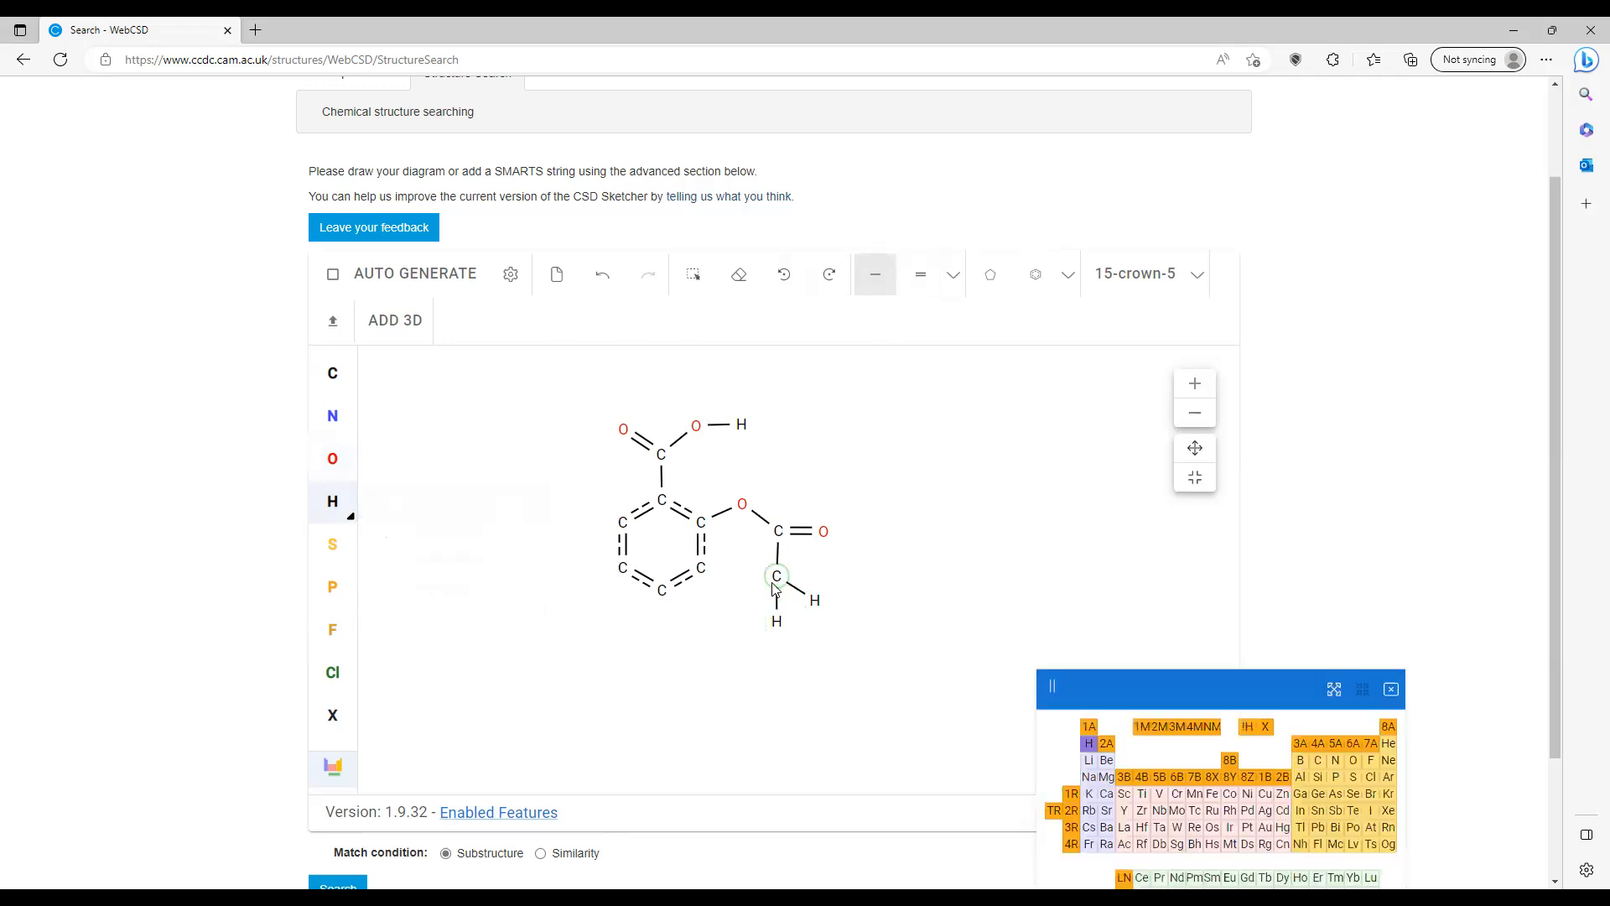
click(760, 596)
- Add one hydrogen to each of the four unsubstituted carbons of the aromatic ring
click(623, 525)
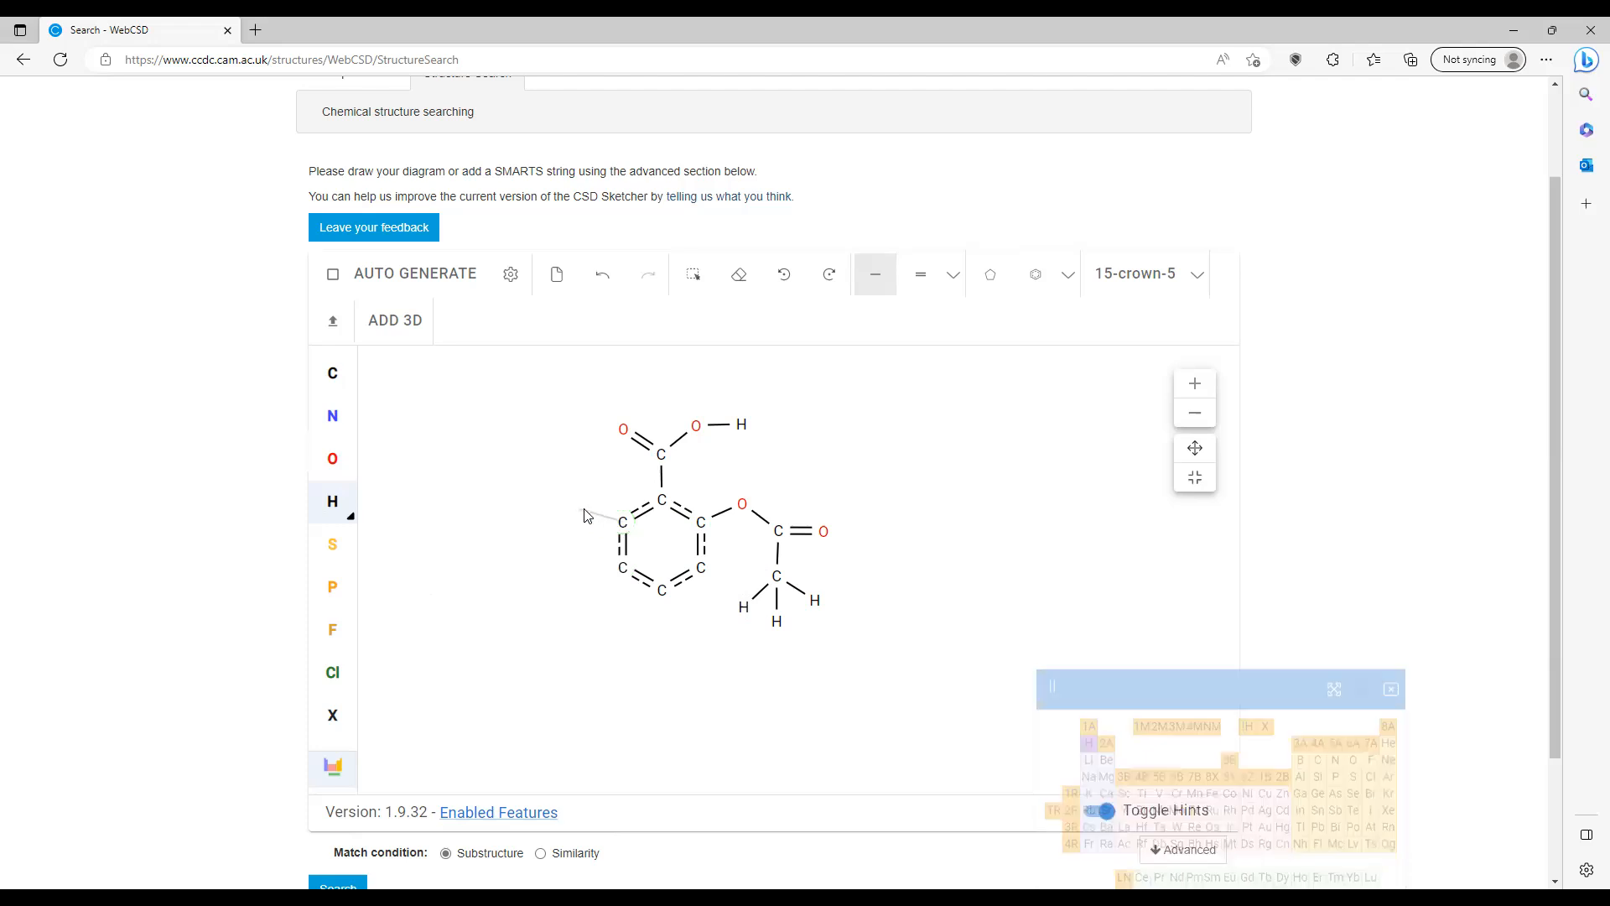
click(624, 569)
click(660, 607)
click(711, 575)
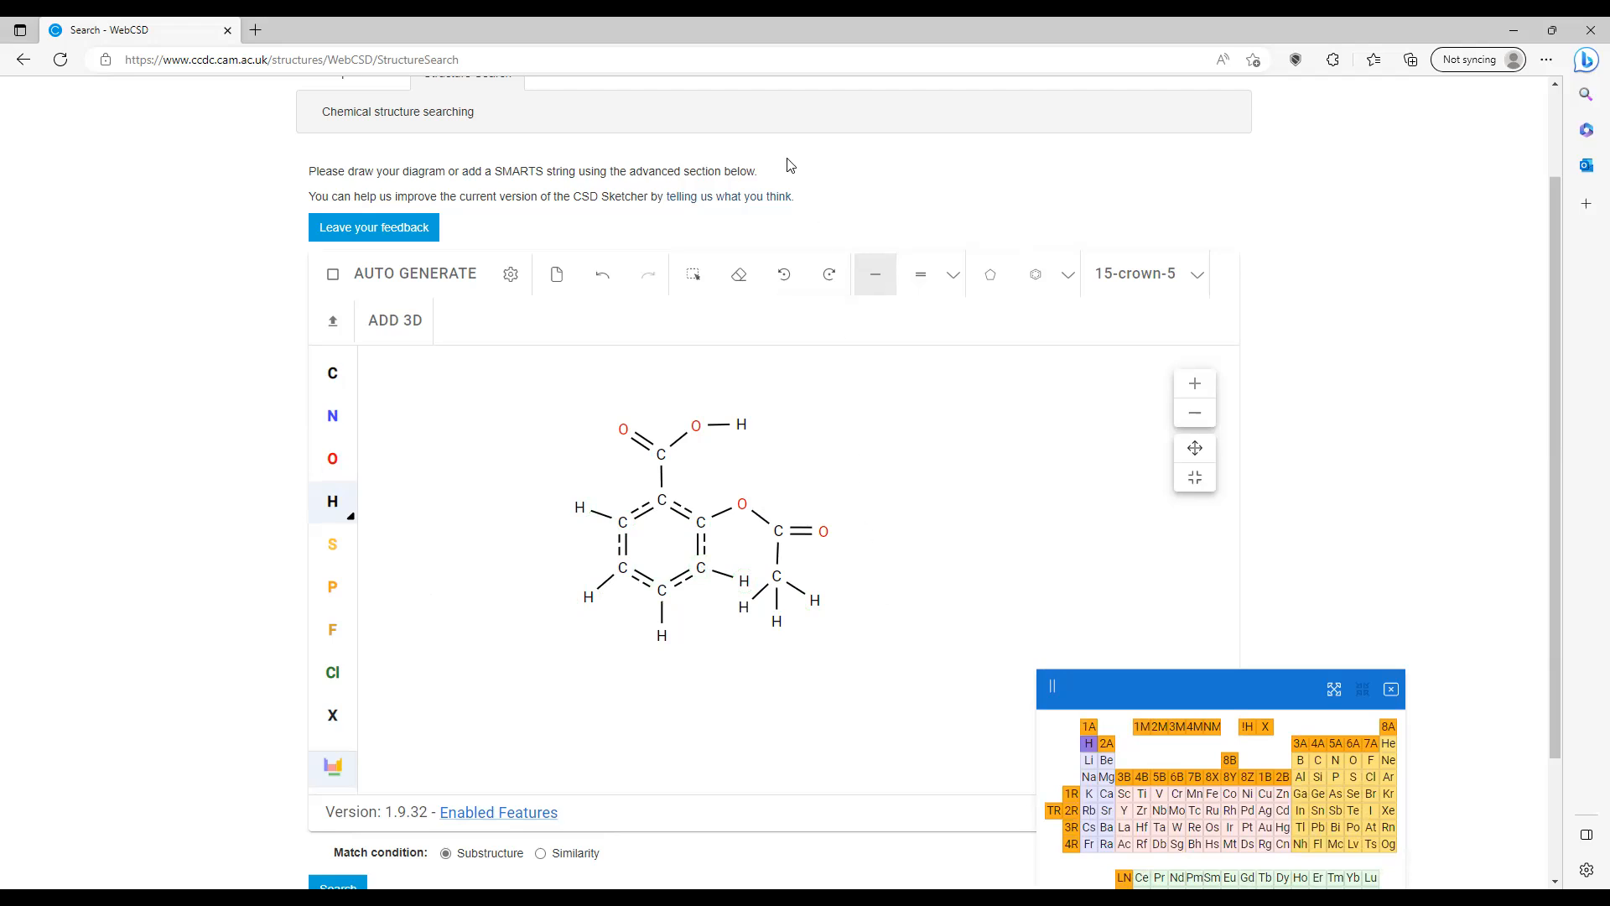
- Circle the side chain's CH3 on screen and annotate it with the label "methyl group"
mouse_move(763, 578)
mouse_down()
mouse_move(732, 606)
mouse_move(786, 646)
mouse_move(828, 635)
mouse_move(789, 554)
mouse_up()
drag(842, 604, 856, 600)
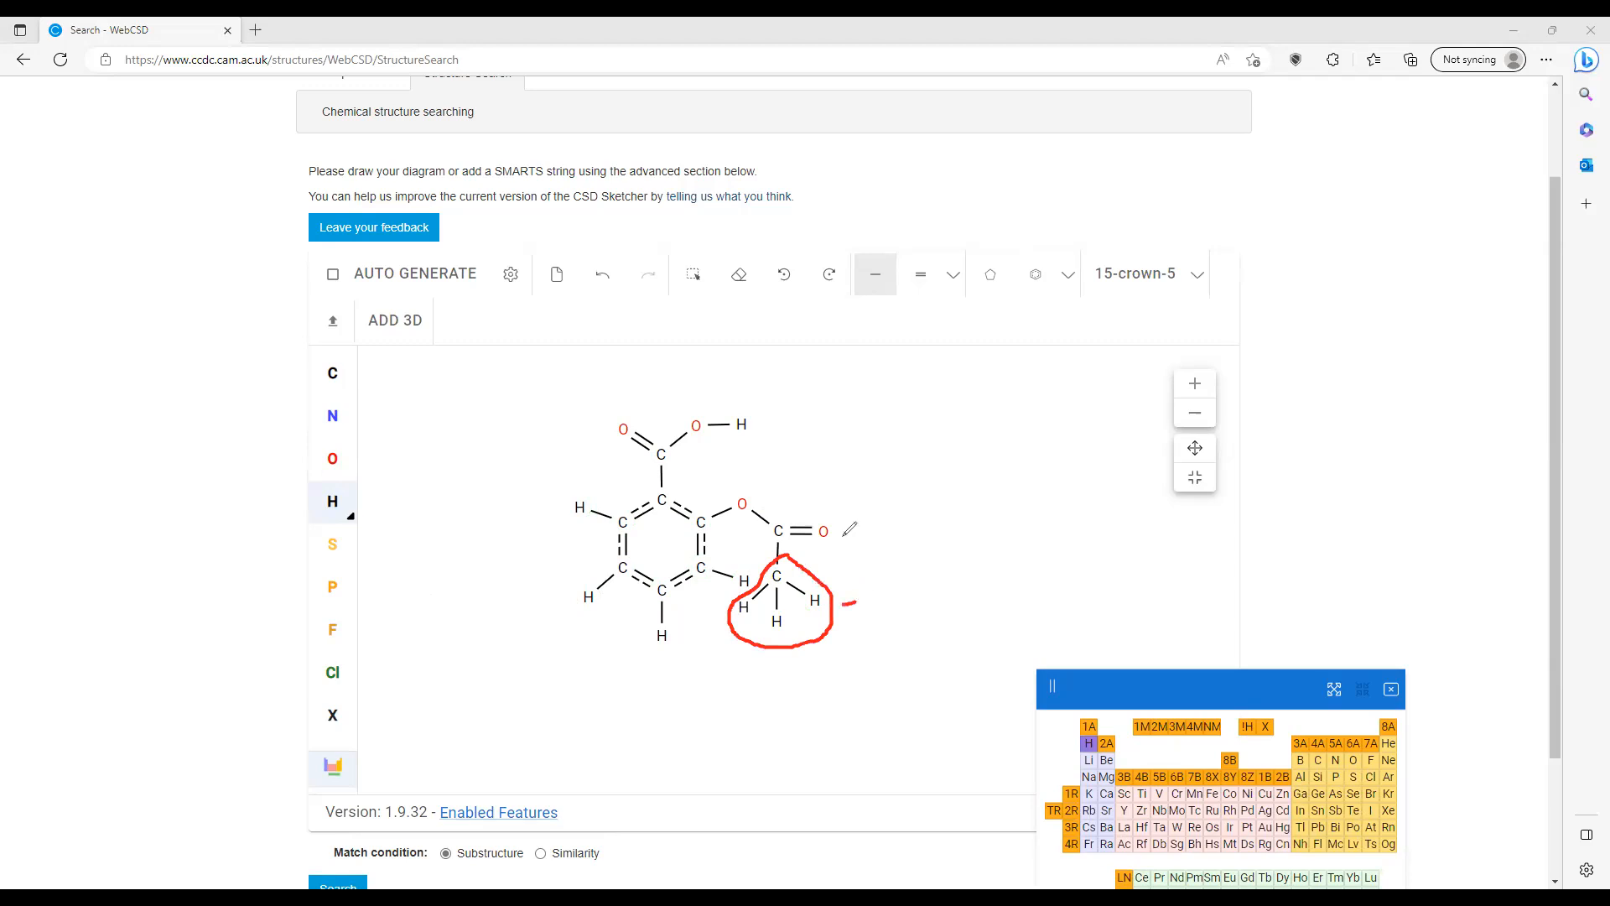
click(882, 601)
text(methyl group)
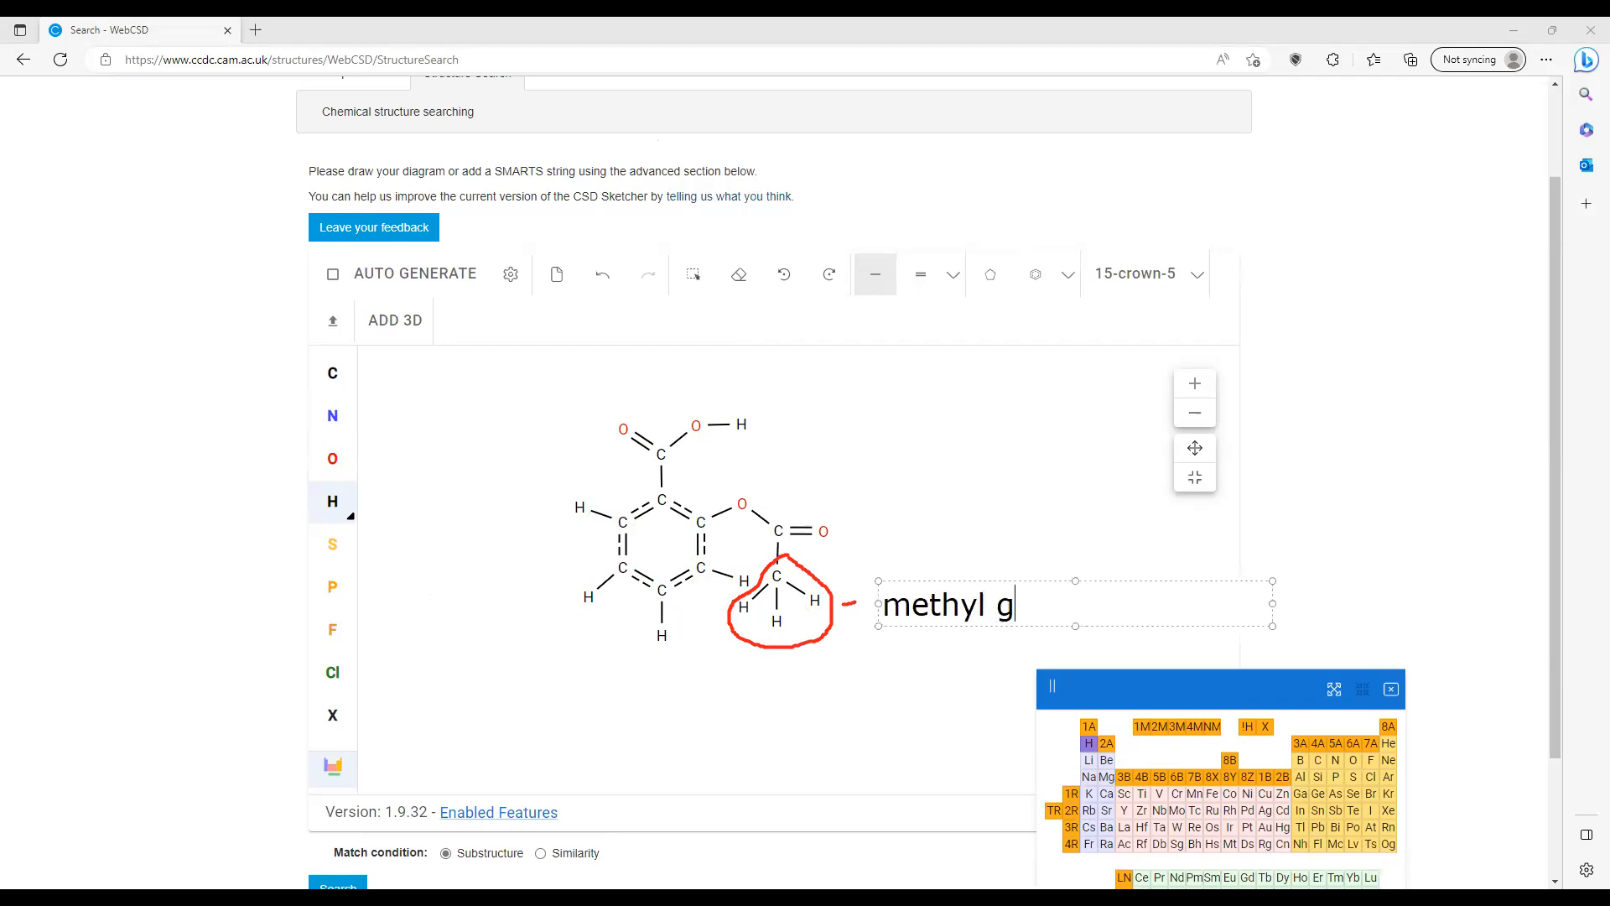
click(1308, 535)
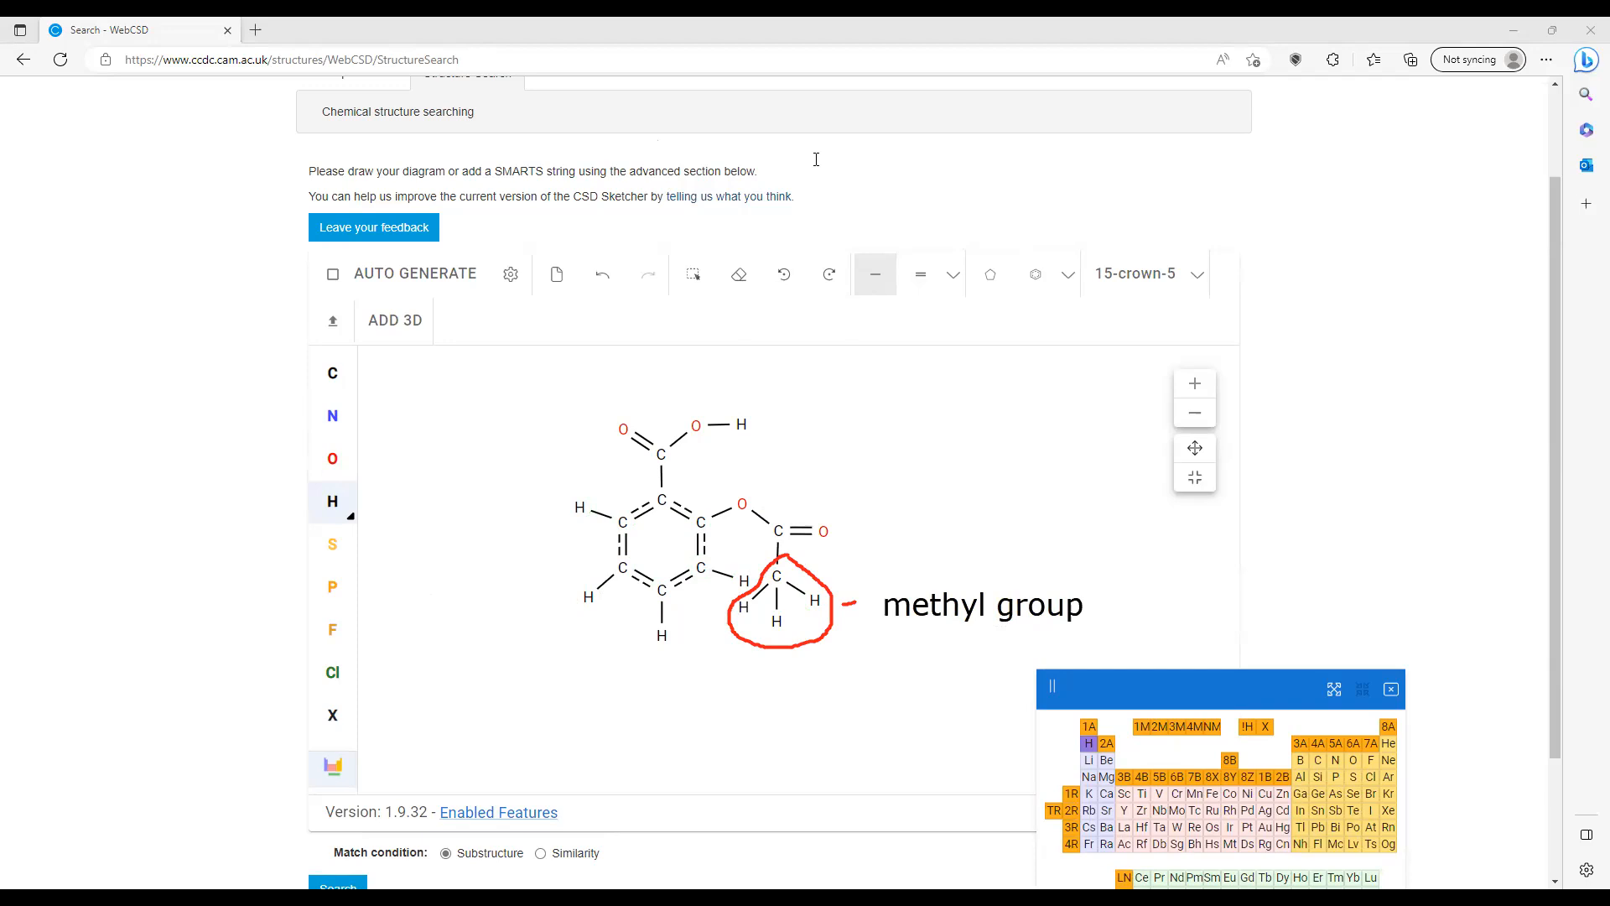
- Circle the O–H of the carboxylic acid on screen and annotate it with the label "hydroxyl group"
mouse_move(684, 406)
mouse_down()
mouse_move(709, 440)
mouse_move(762, 436)
mouse_move(704, 394)
mouse_move(689, 401)
mouse_move(779, 417)
mouse_up()
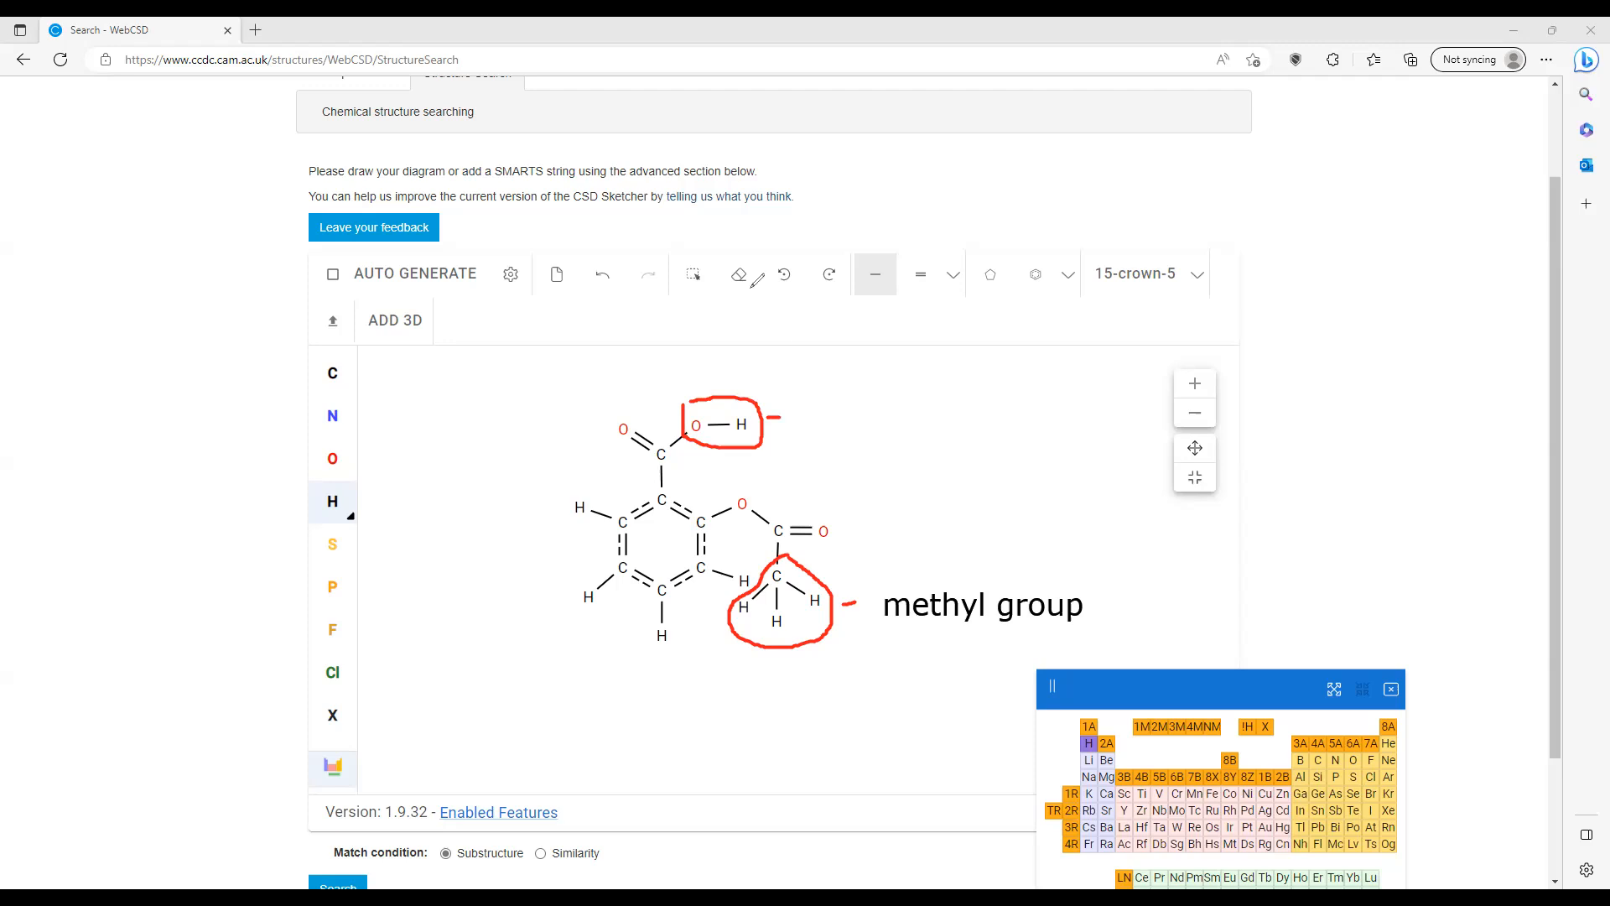
click(794, 418)
text(hydroxyl group)
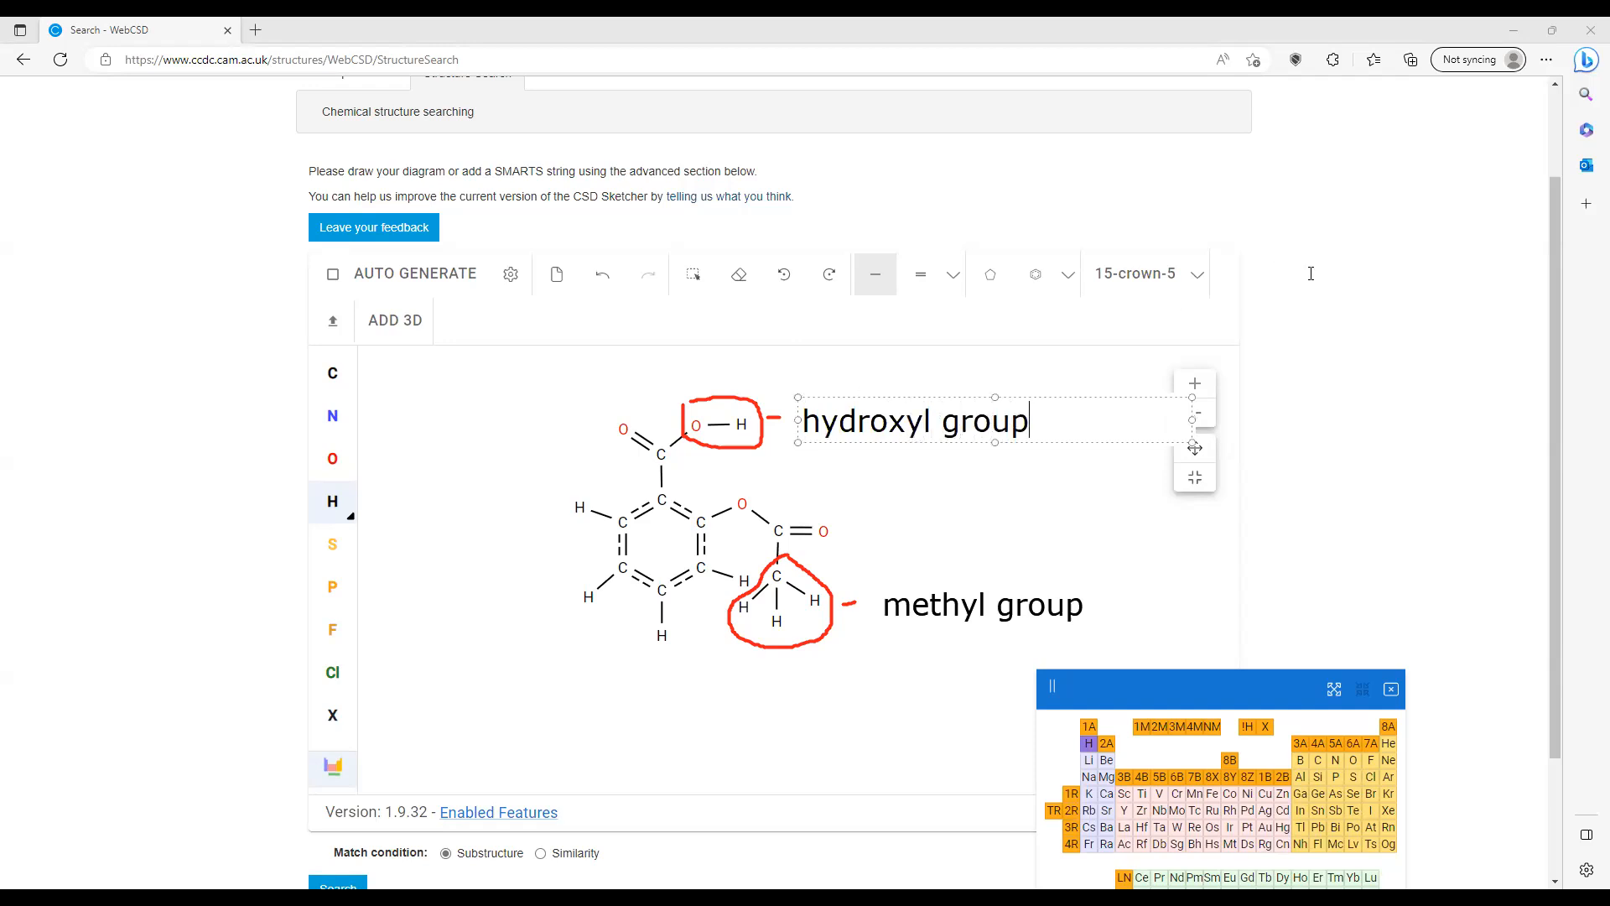
click(1311, 273)
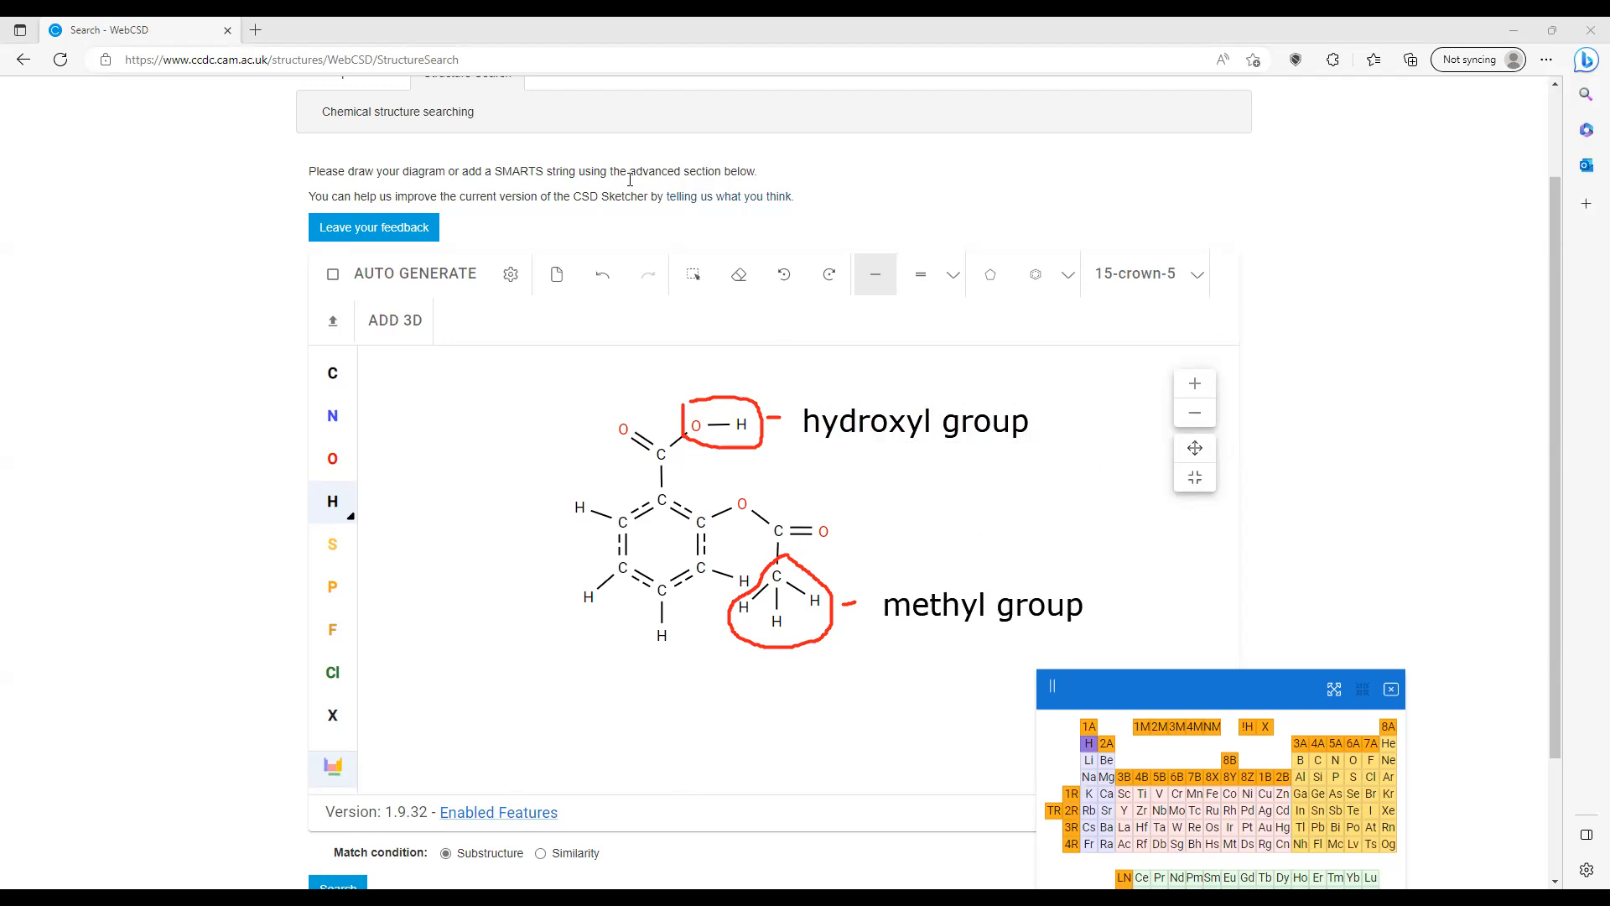
- Clear the on-screen annotations and run the structure search with the Substructure match condition
drag(378, 823, 425, 821)
key(e)
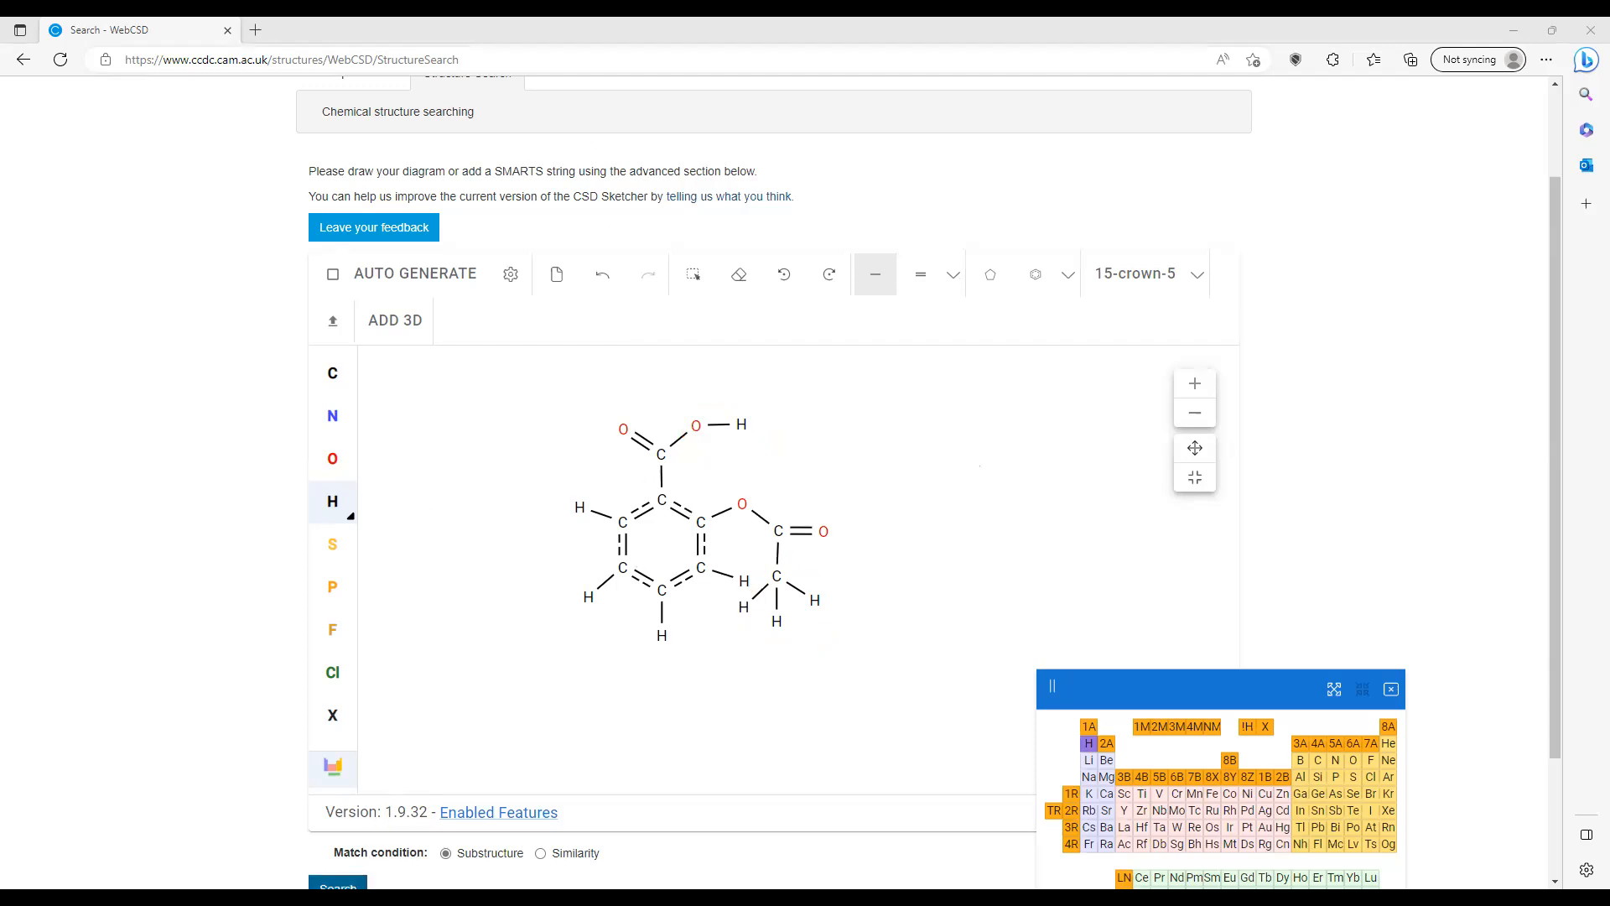
click(338, 885)
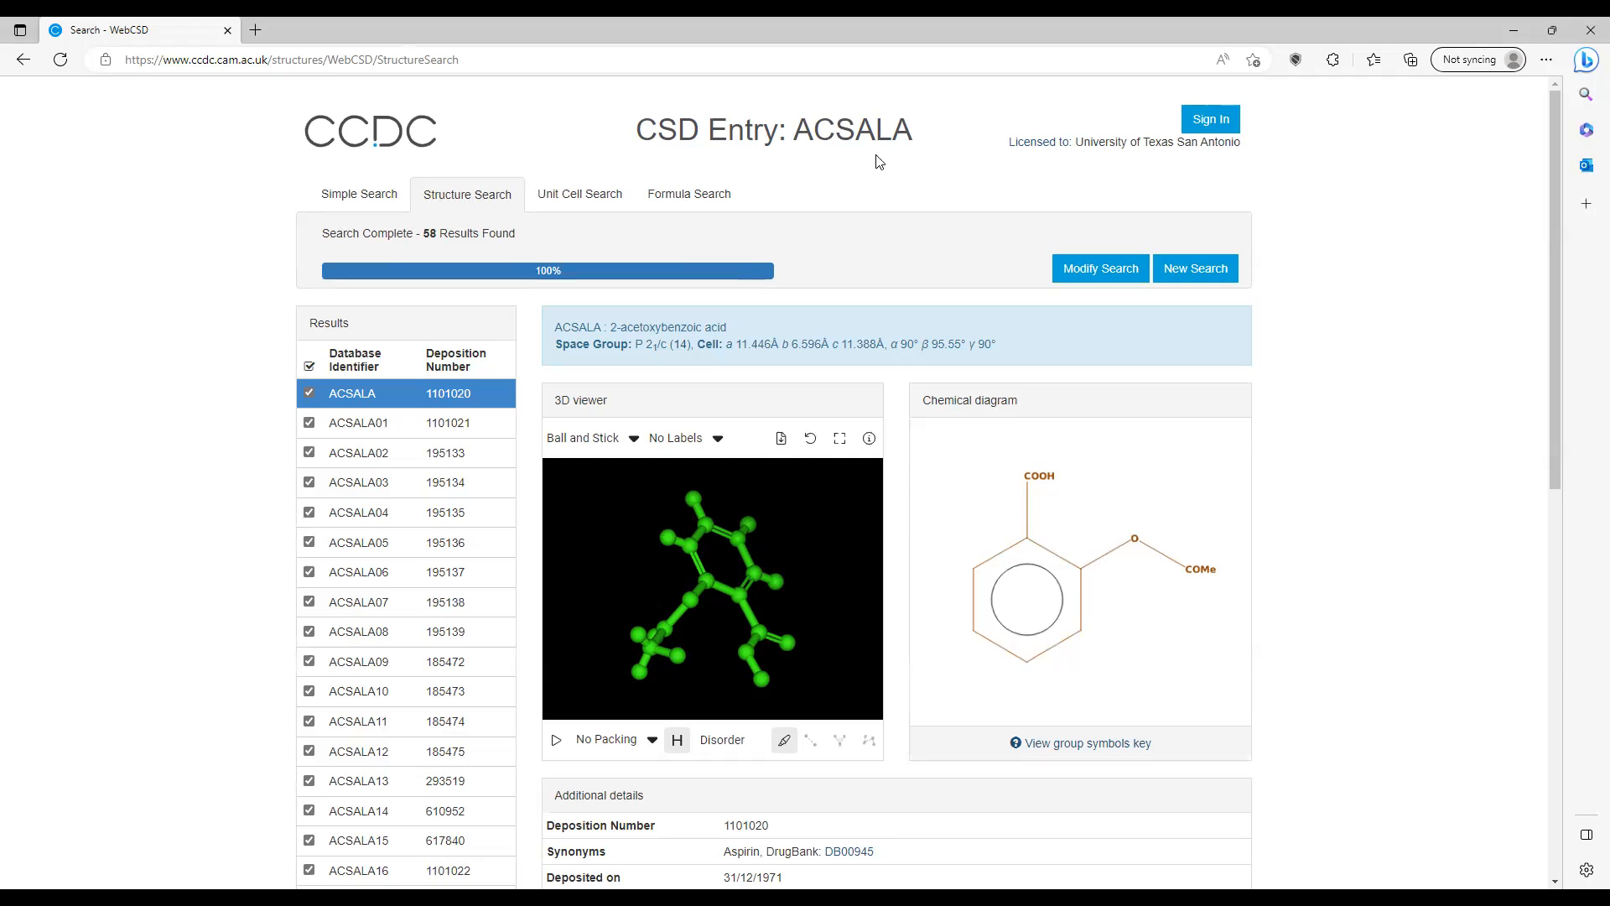
- Add an on-screen text note above the search results reading "LOOK FOR STRUCTURES THAT ARE ONLY ACETALSALICYLIC ACID"
click(770, 208)
text(L)
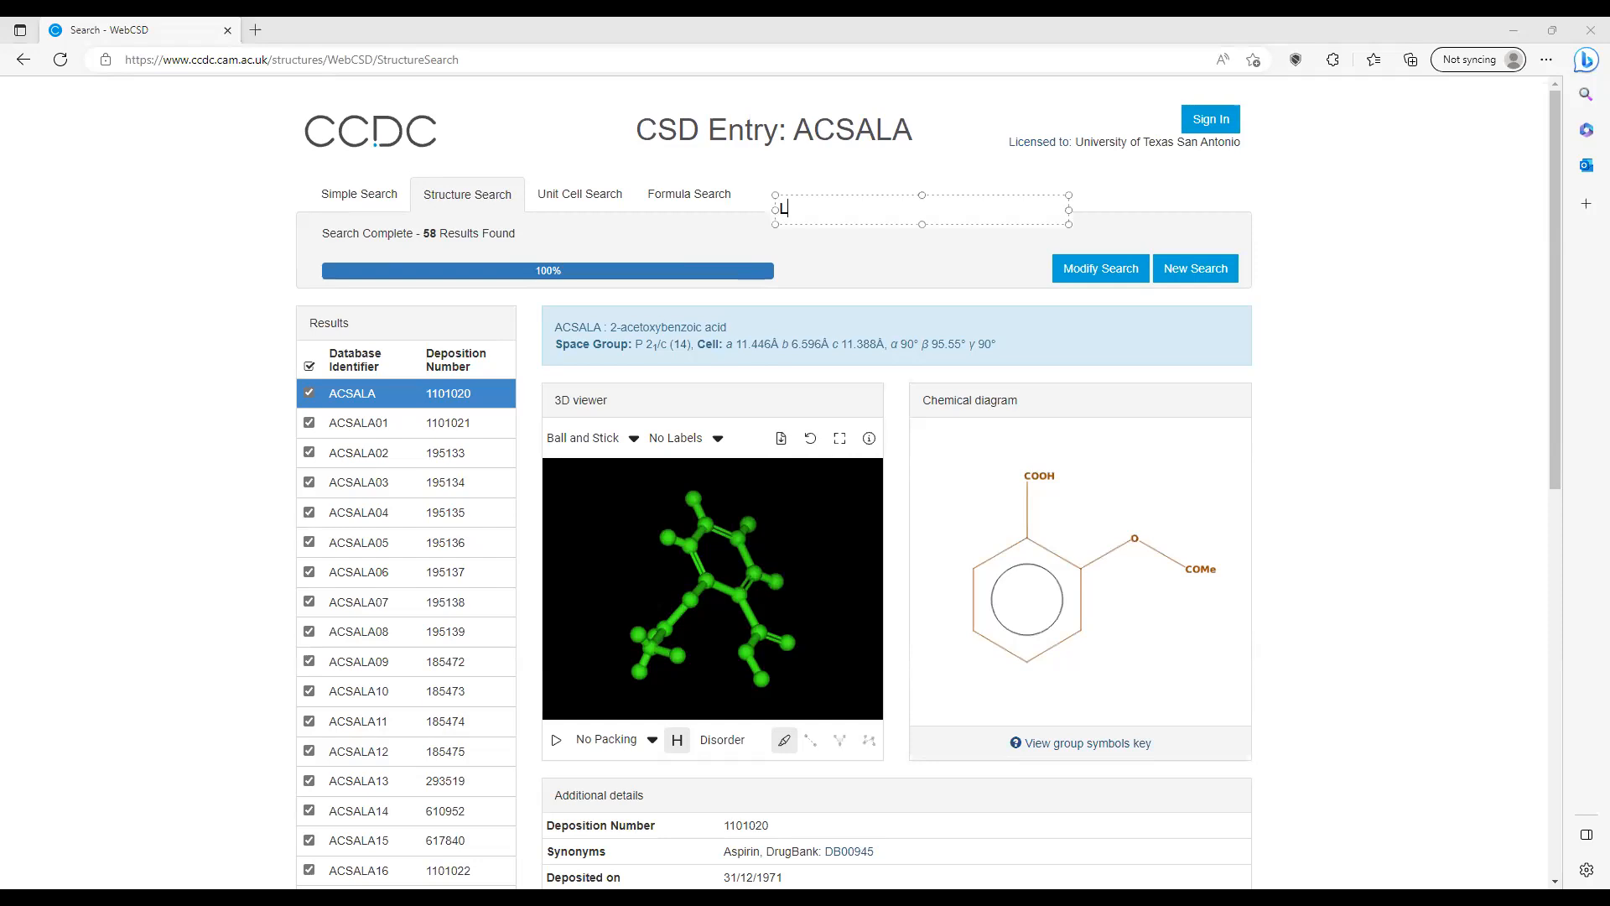
text(OOK FOR STRUCTURE)
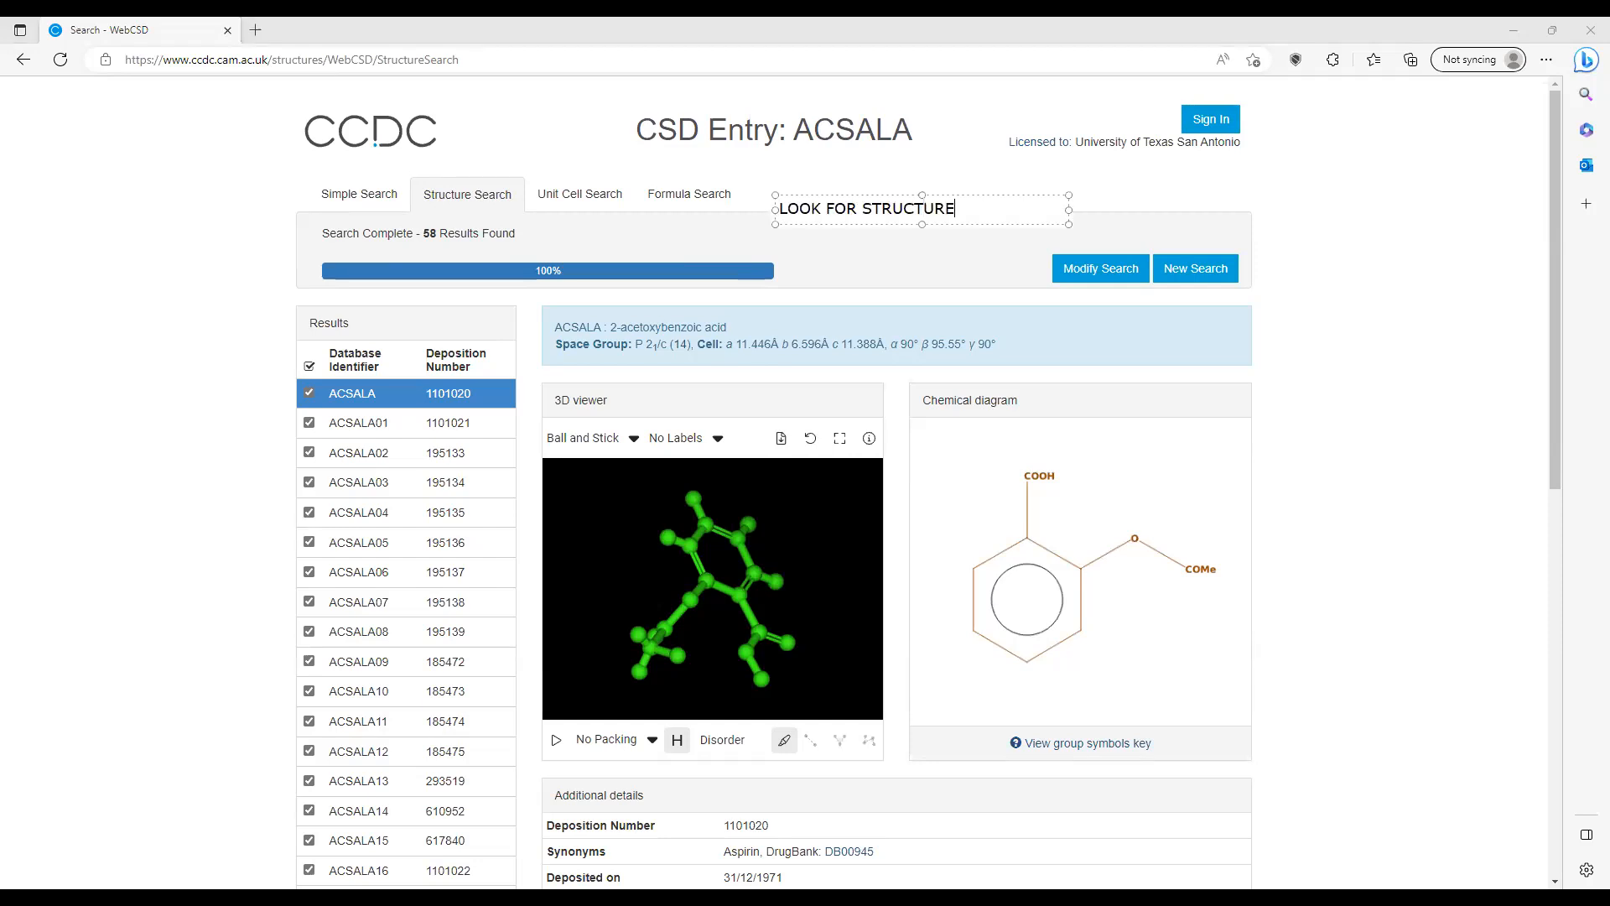
text(S THAS)
key(BackSpace)
text(T ARE ONLY ACETEAL)
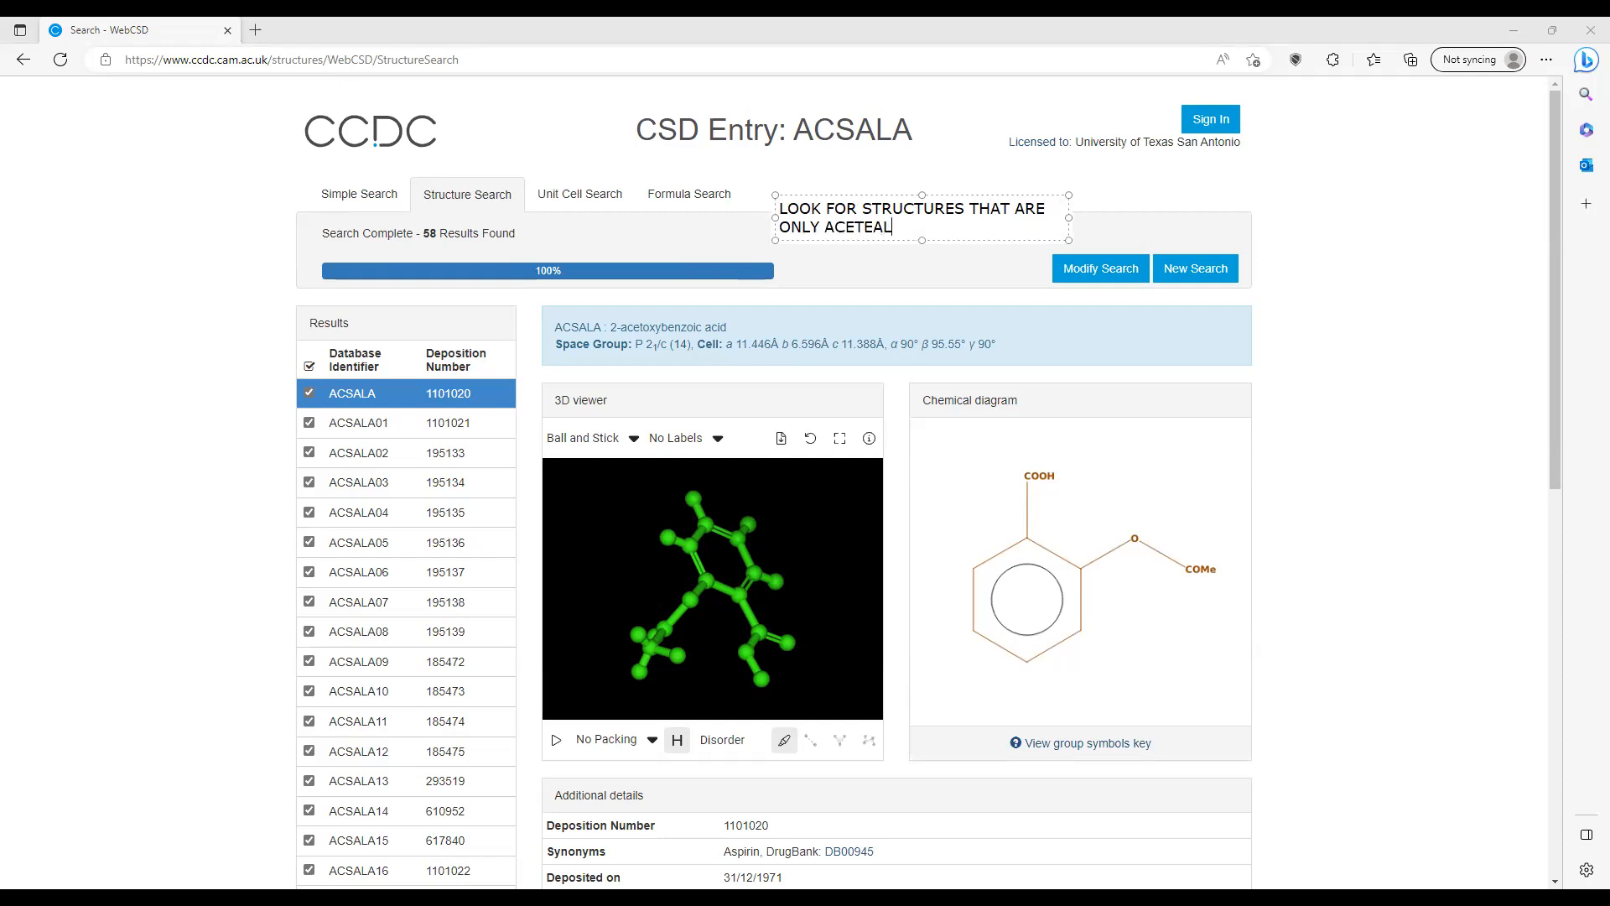
key(BackSpace)
key(BackSpace)
key(BackSpace)
text(ALSAL)
text(YCY)
key(BackSpace)
key(BackSpace)
key(BackSpace)
text(IC)
text(LIC A)
key(BackSpace)
key(BackSpace)
key(BackSpace)
key(BackSpace)
key(BackSpace)
key(BackSpace)
key(BackSpace)
key(BackSpace)
key(BackSpace)
key(BackSpace)
text(SALICYLIC A)
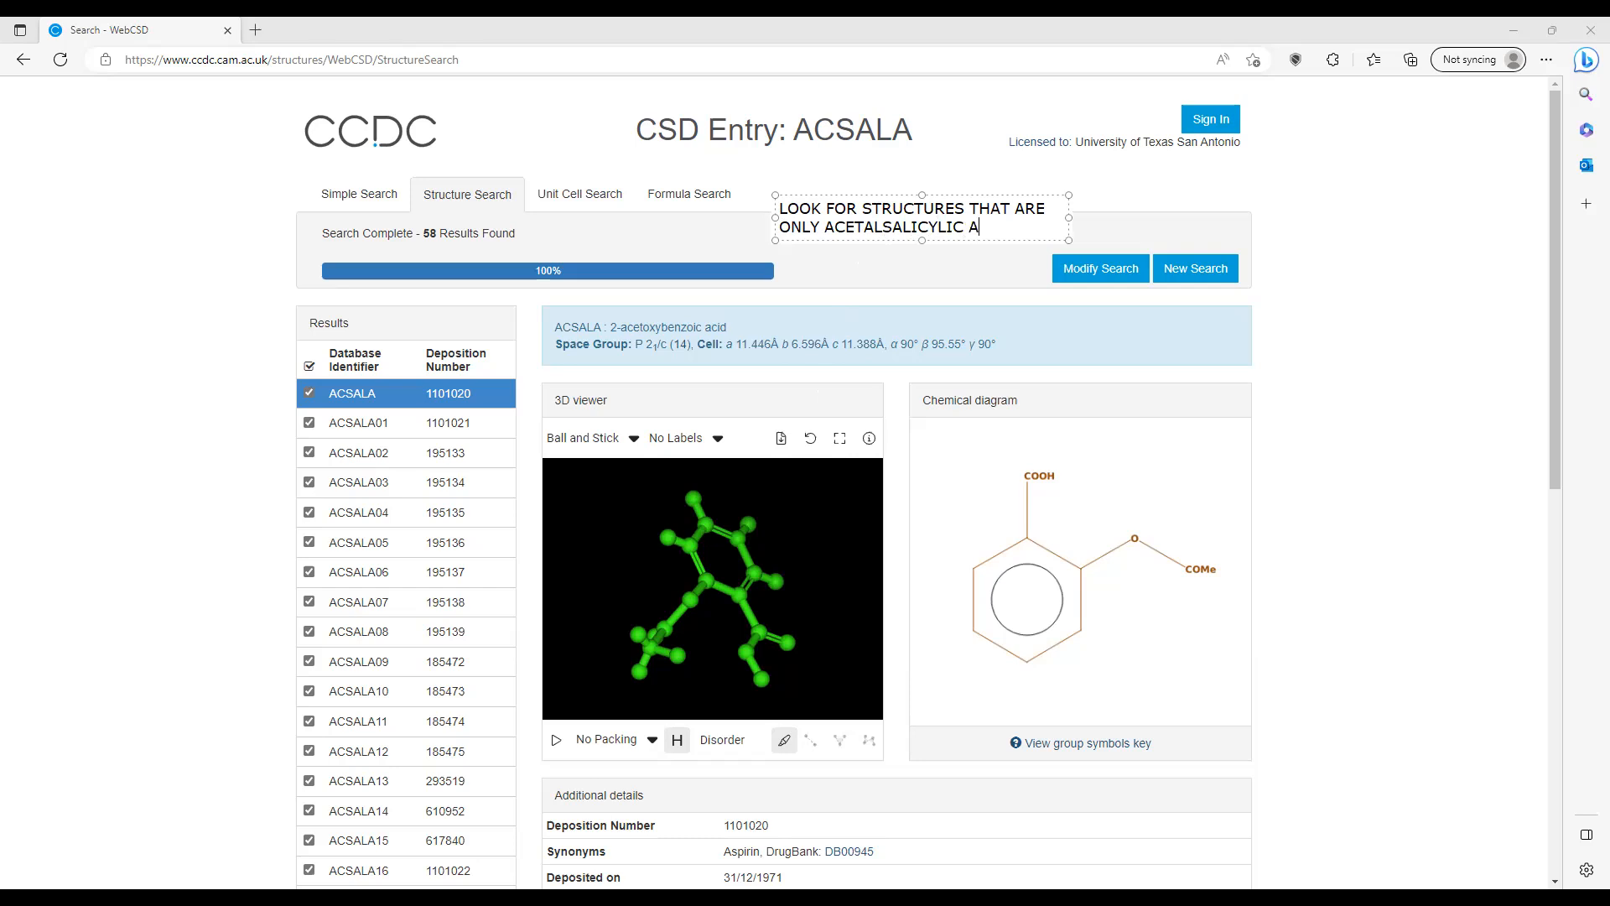
text(CID)
click(1132, 169)
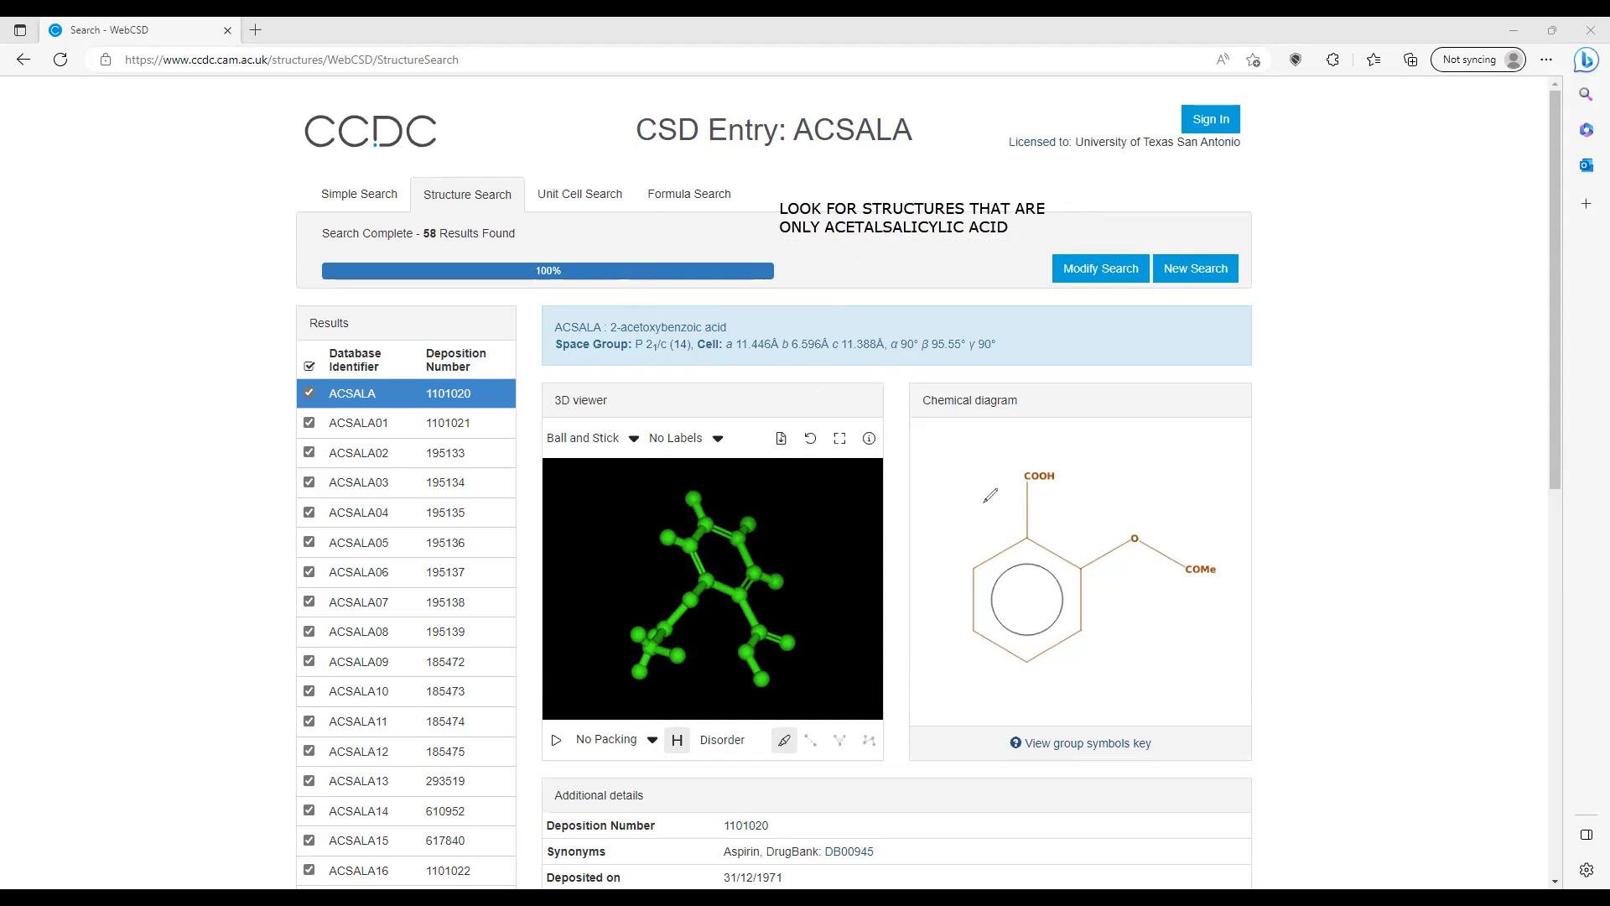
- Circle the whole molecule in the ACSALA chemical diagram, then clear all on-screen annotations
mouse_move(1015, 442)
mouse_down()
mouse_move(948, 621)
mouse_move(972, 676)
mouse_move(1106, 639)
mouse_move(1142, 578)
mouse_move(1216, 584)
mouse_move(1240, 547)
mouse_move(1006, 443)
mouse_up()
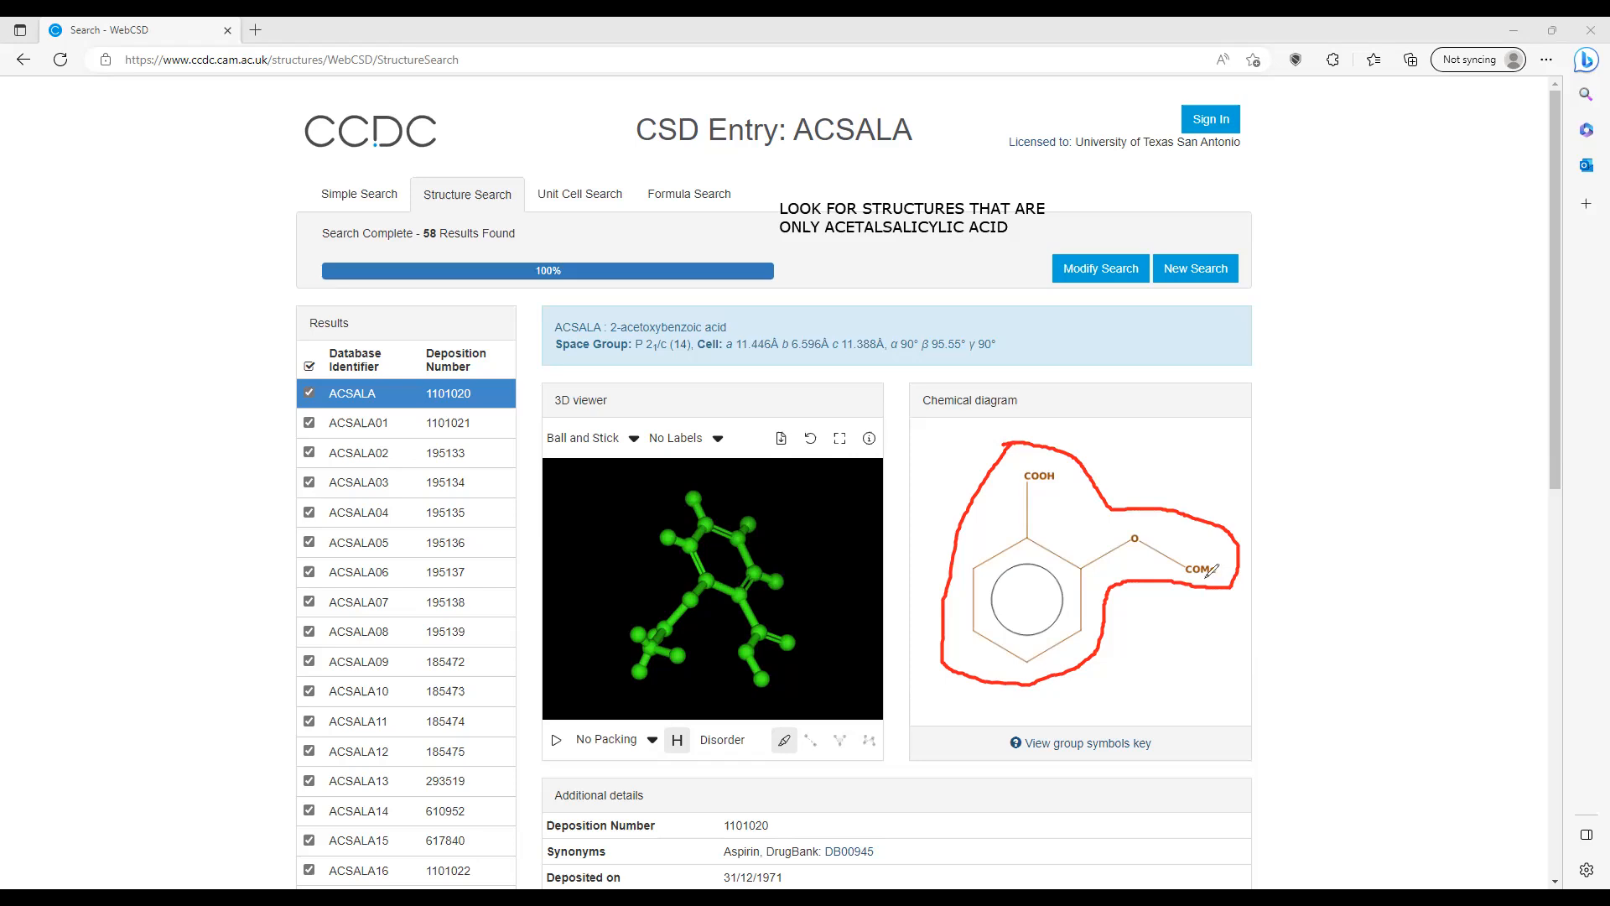
drag(1201, 576, 1216, 578)
click(1557, 185)
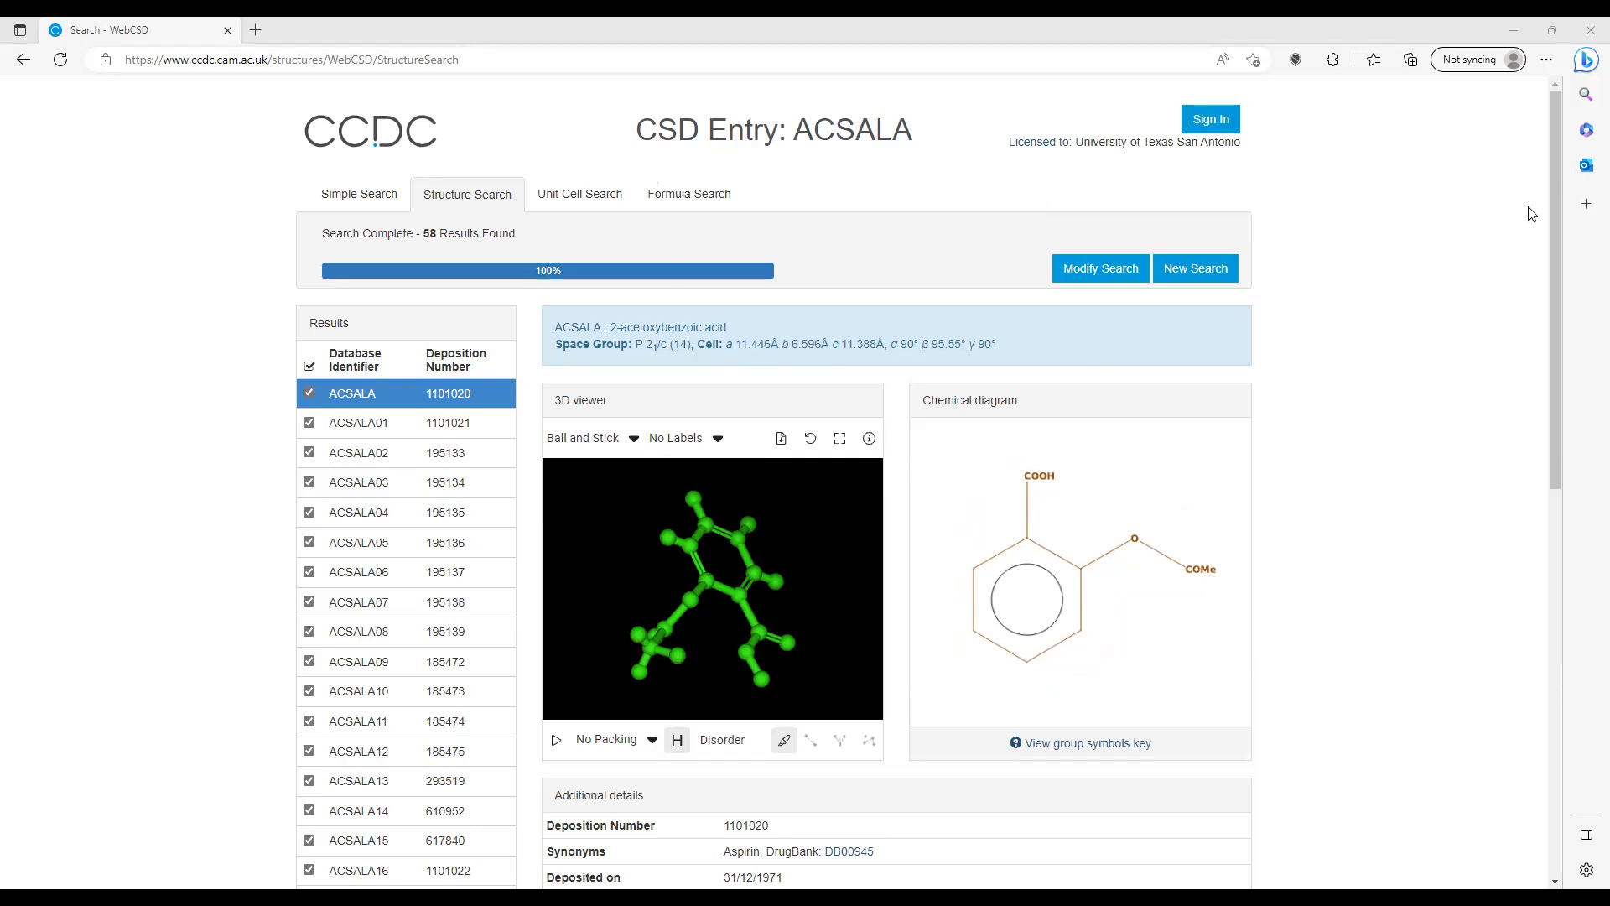
- Open the ARIFOX entry from the results list and view its 3D structure and chemical diagram
drag(1556, 209, 1576, 653)
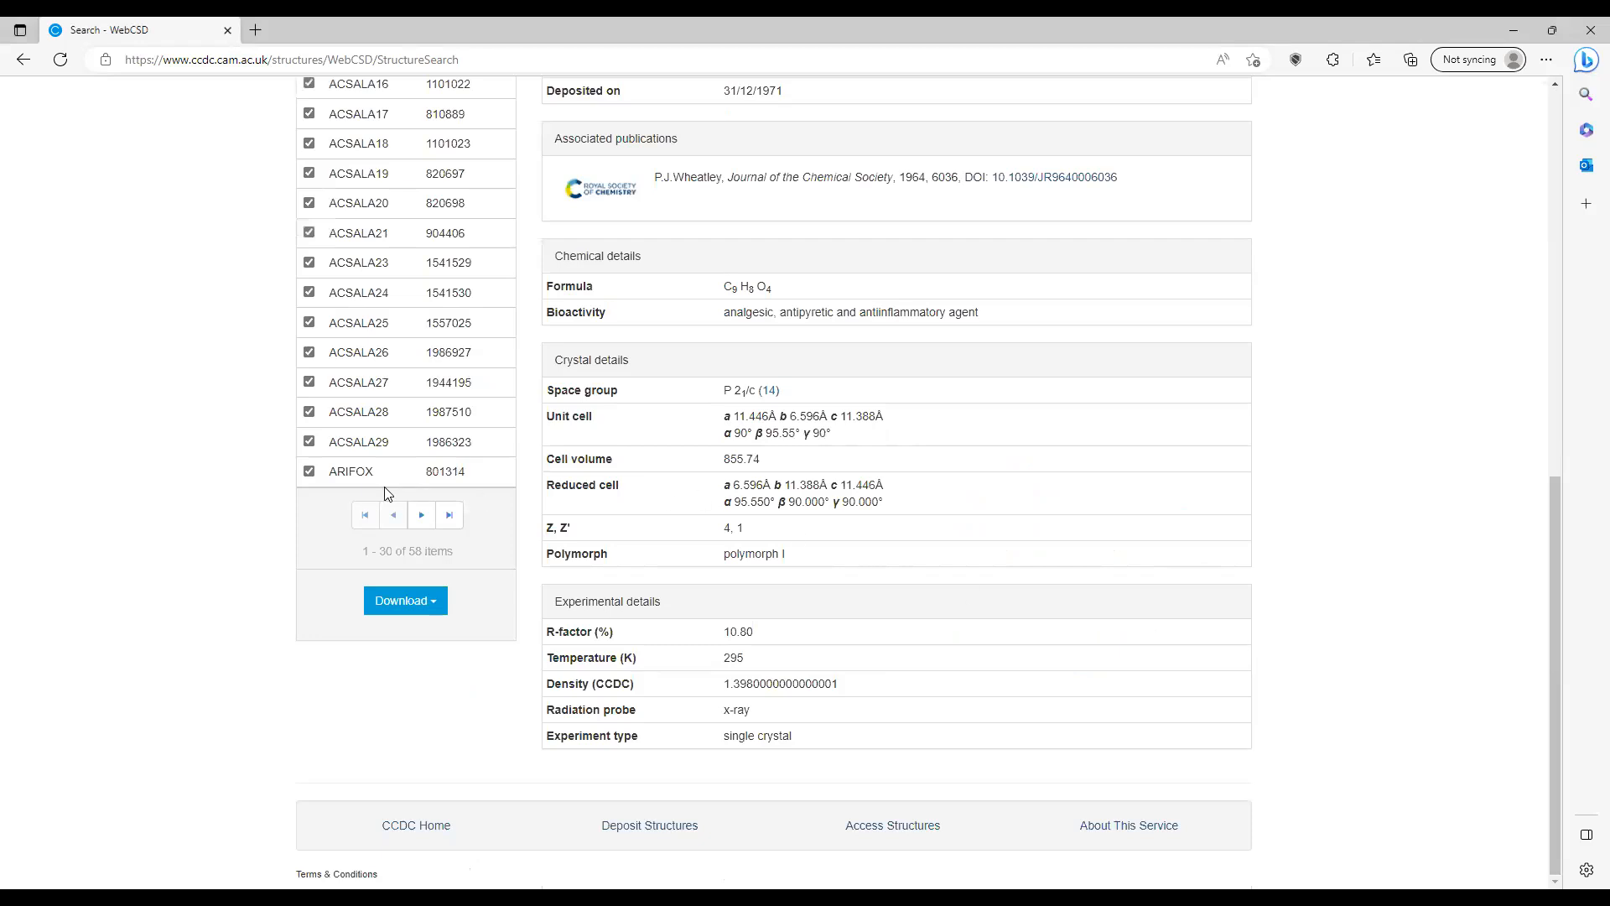
click(359, 478)
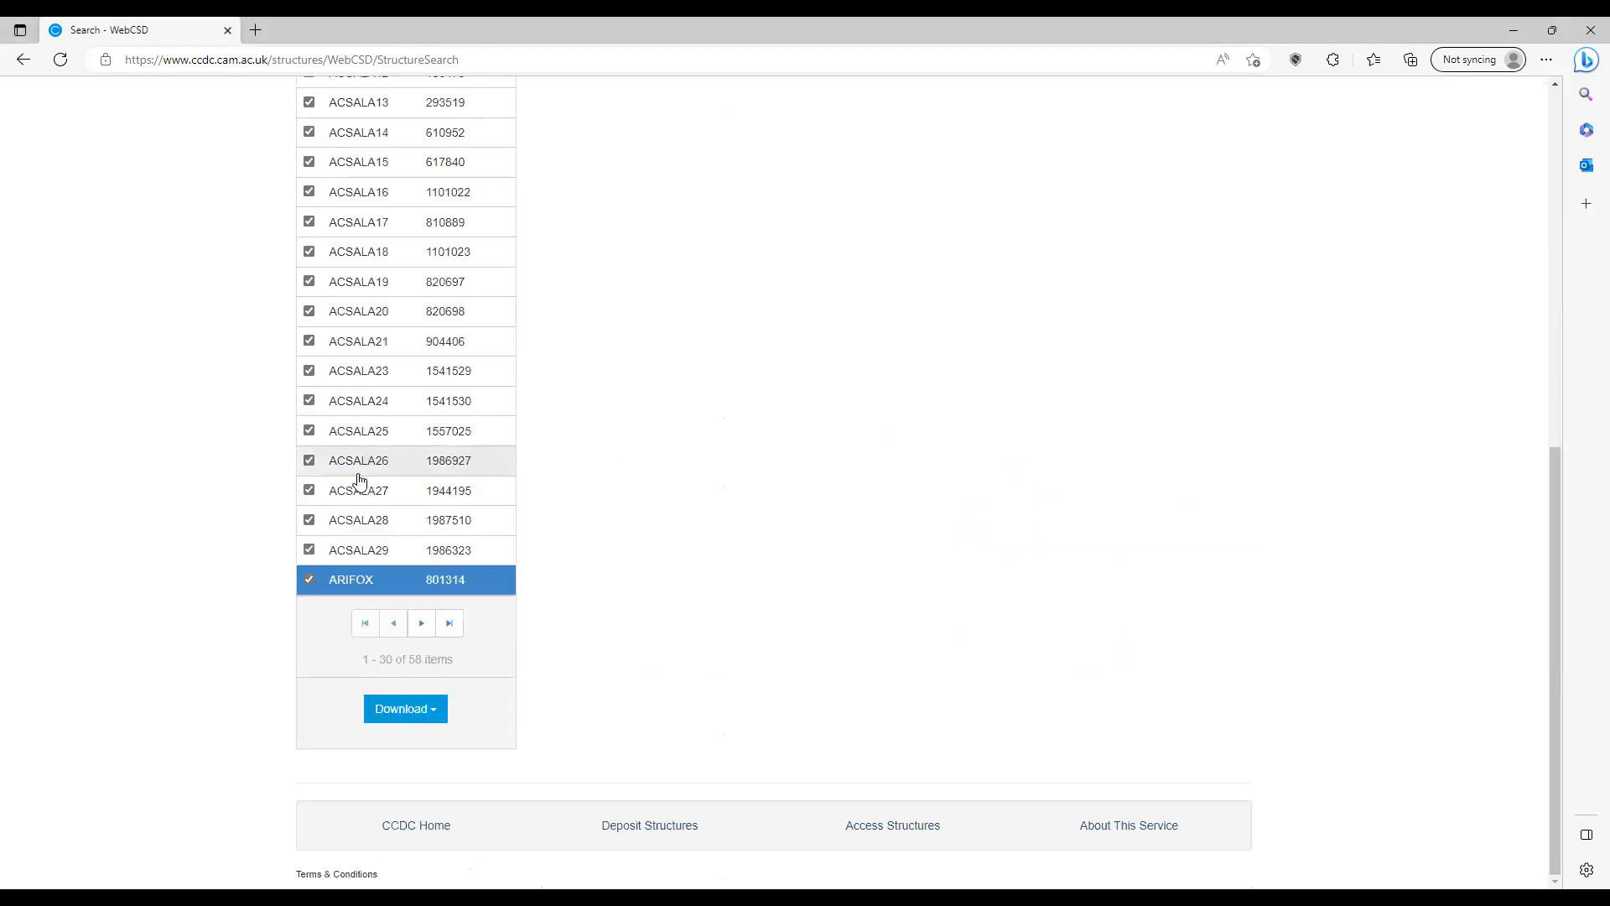
scroll(695, 515, up, 4)
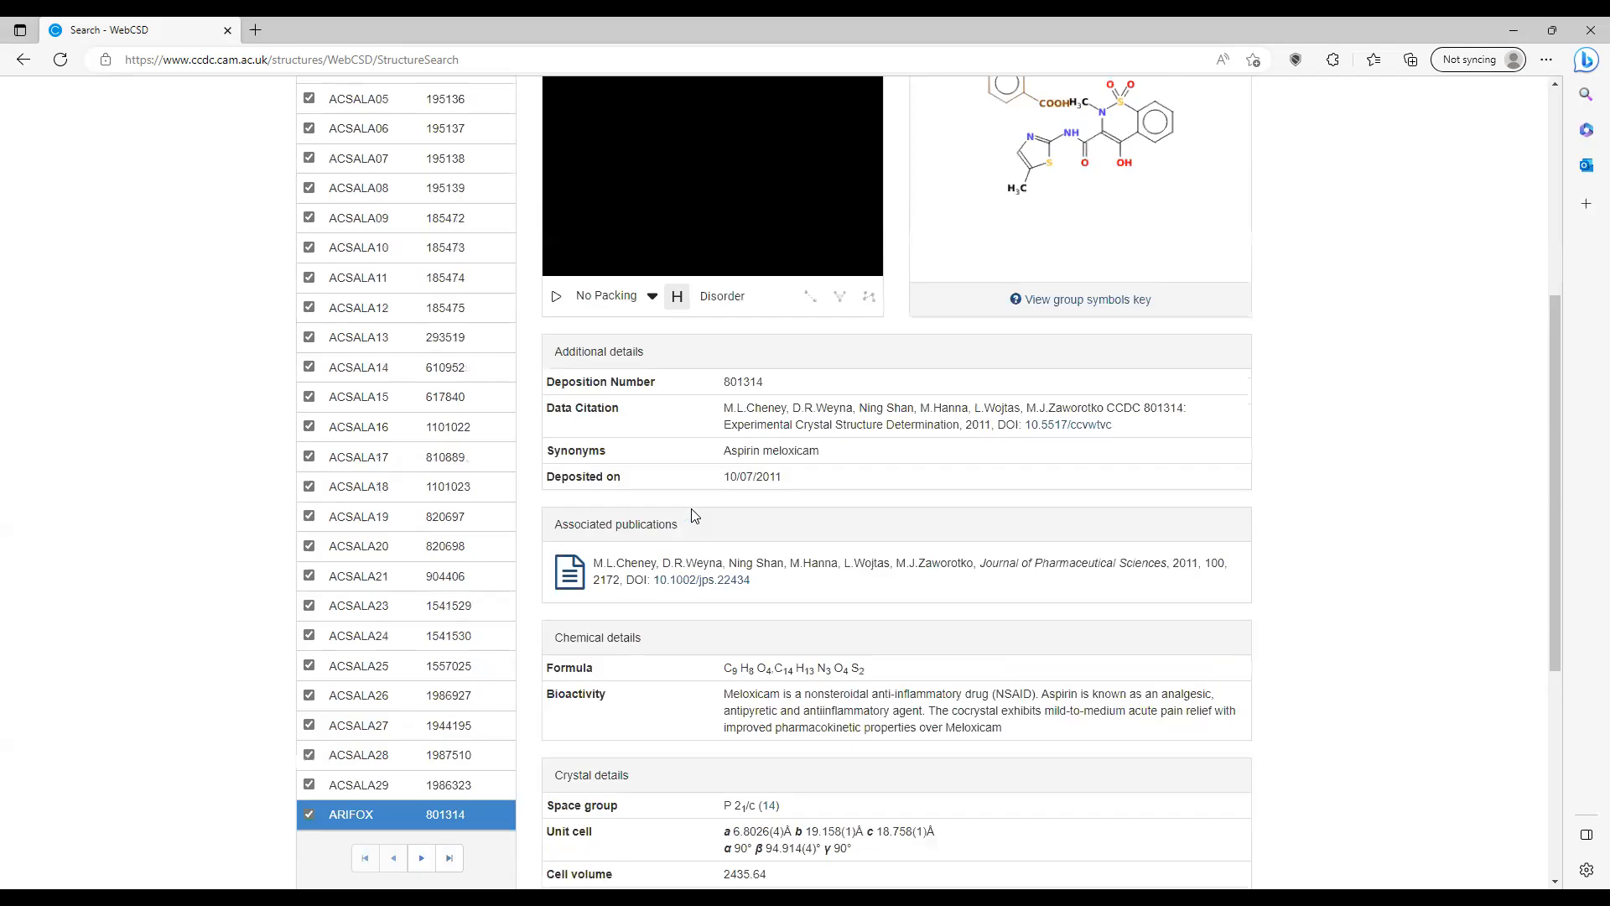
scroll(695, 515, up, 3)
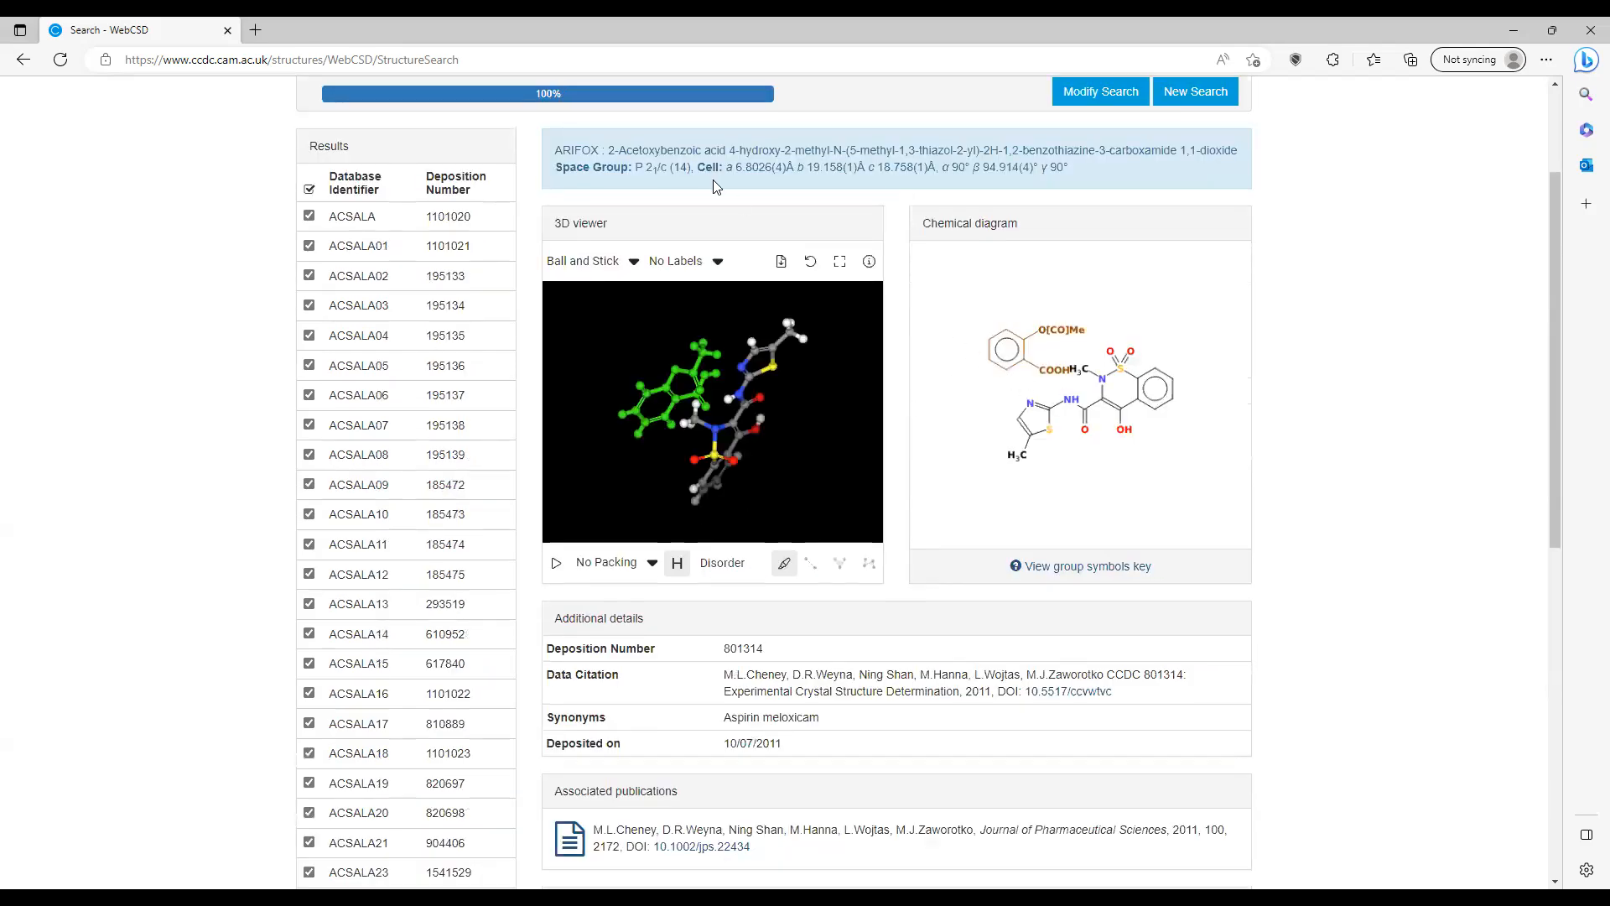
- Mark the aspirin molecule in ARIFOX's chemical diagram and 3D viewer, underline the co-crystal partner, and clear the annotations
mouse_move(1007, 299)
mouse_down()
mouse_move(975, 356)
mouse_move(1076, 373)
mouse_move(1051, 354)
mouse_move(1095, 321)
mouse_move(1015, 290)
mouse_move(1005, 313)
mouse_up()
drag(974, 475, 1241, 439)
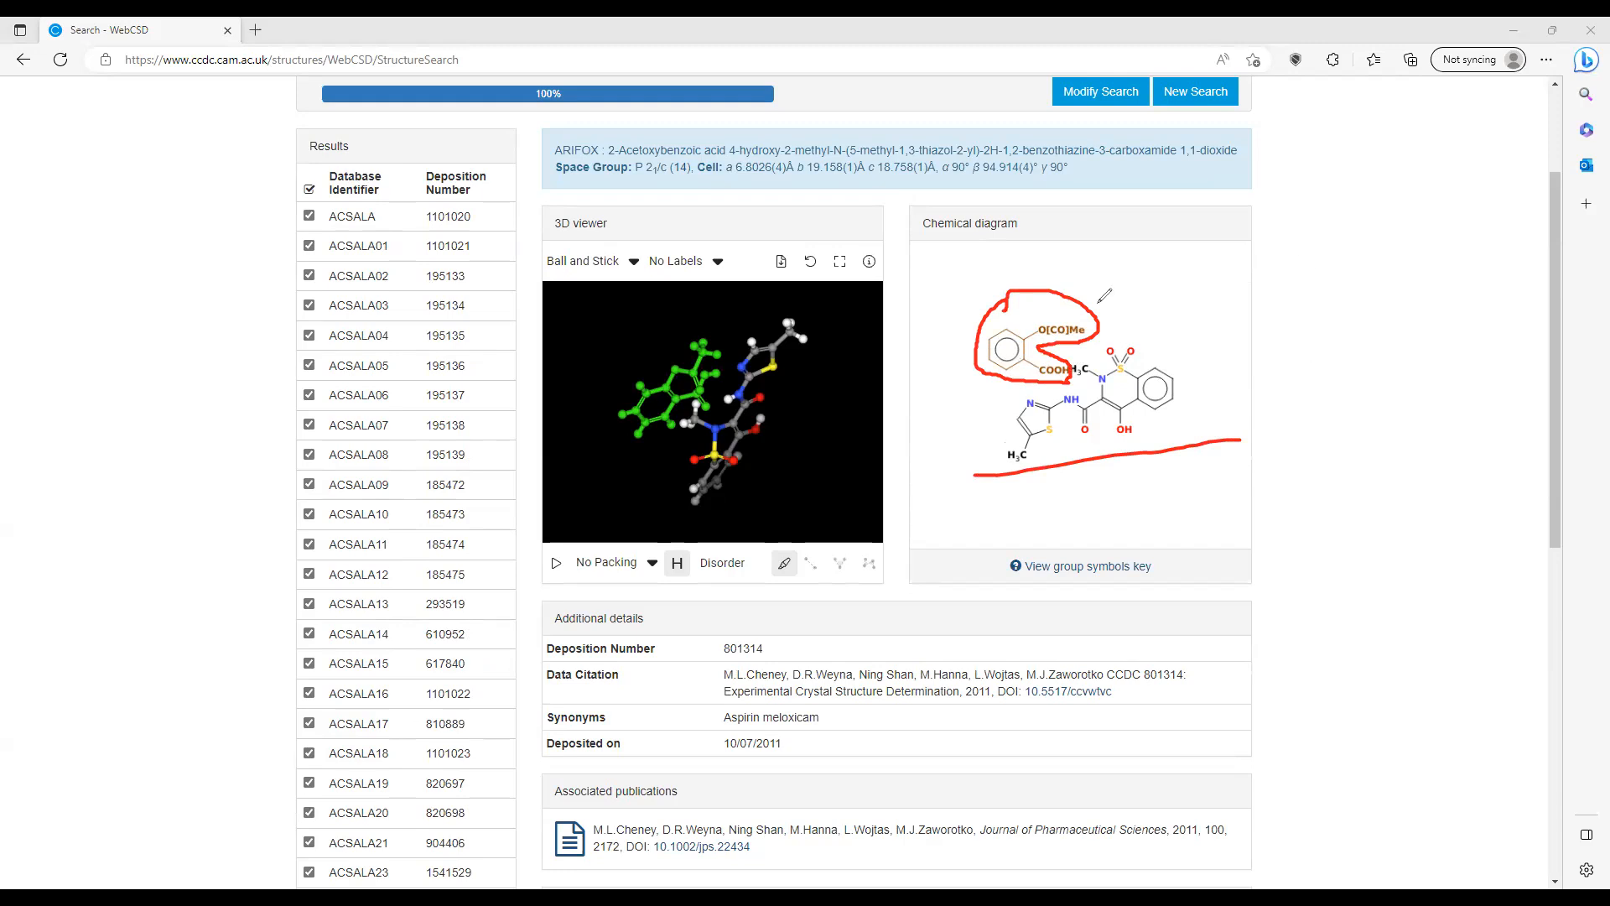
mouse_move(1119, 249)
mouse_down()
mouse_move(1074, 288)
mouse_move(1092, 290)
mouse_up()
mouse_move(625, 366)
mouse_down()
mouse_move(691, 318)
mouse_move(745, 369)
mouse_move(725, 405)
mouse_move(660, 439)
mouse_move(619, 371)
mouse_up()
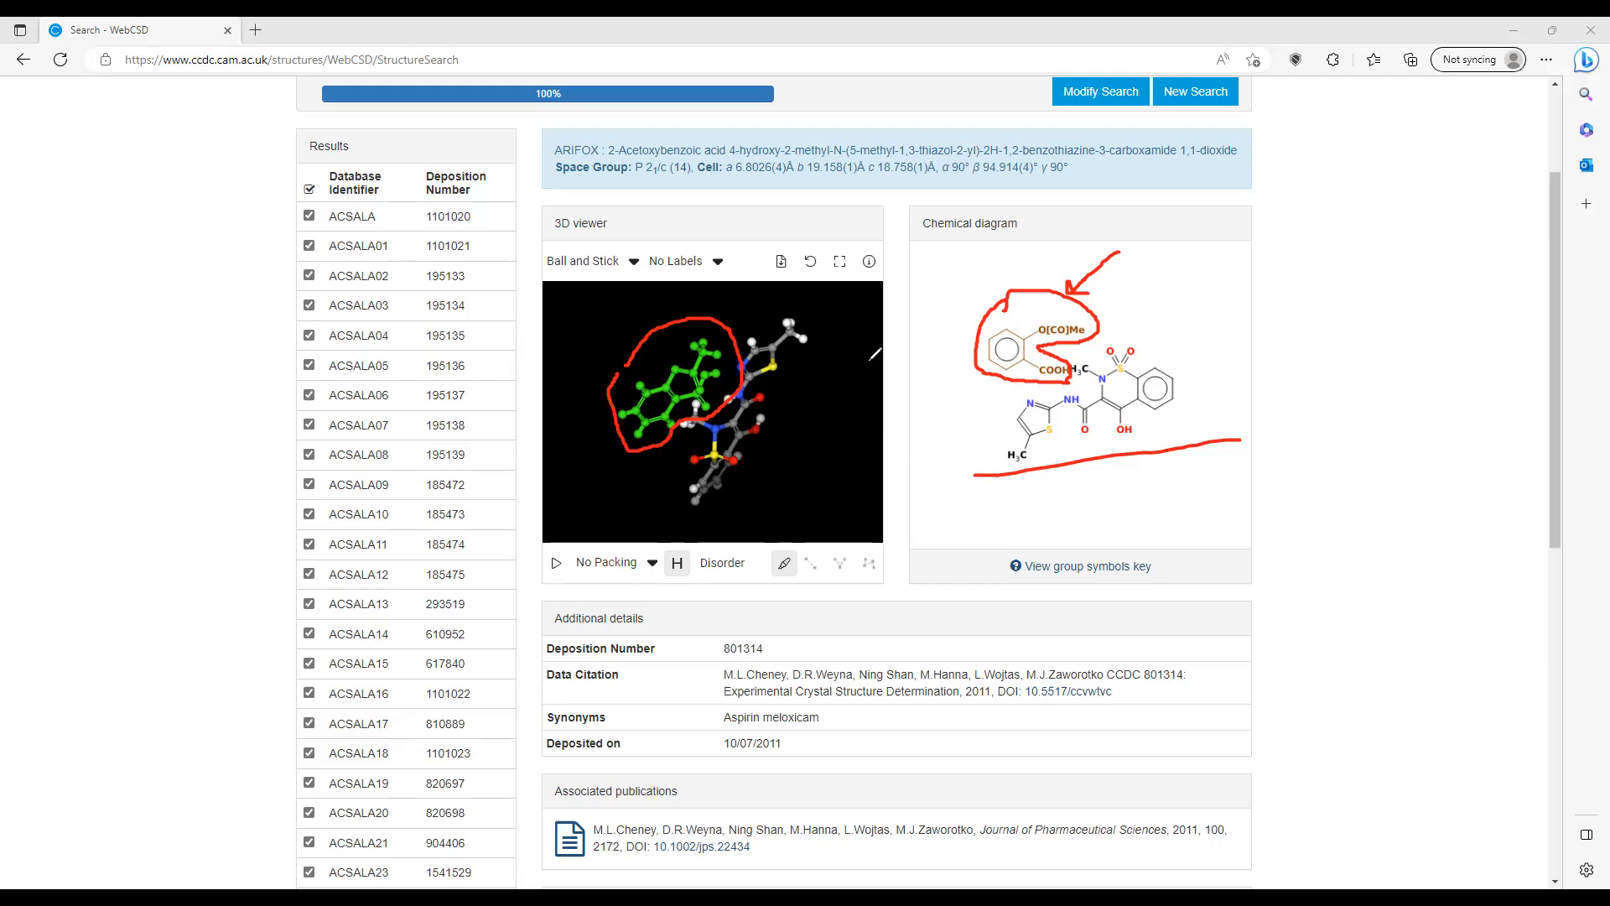
click(762, 173)
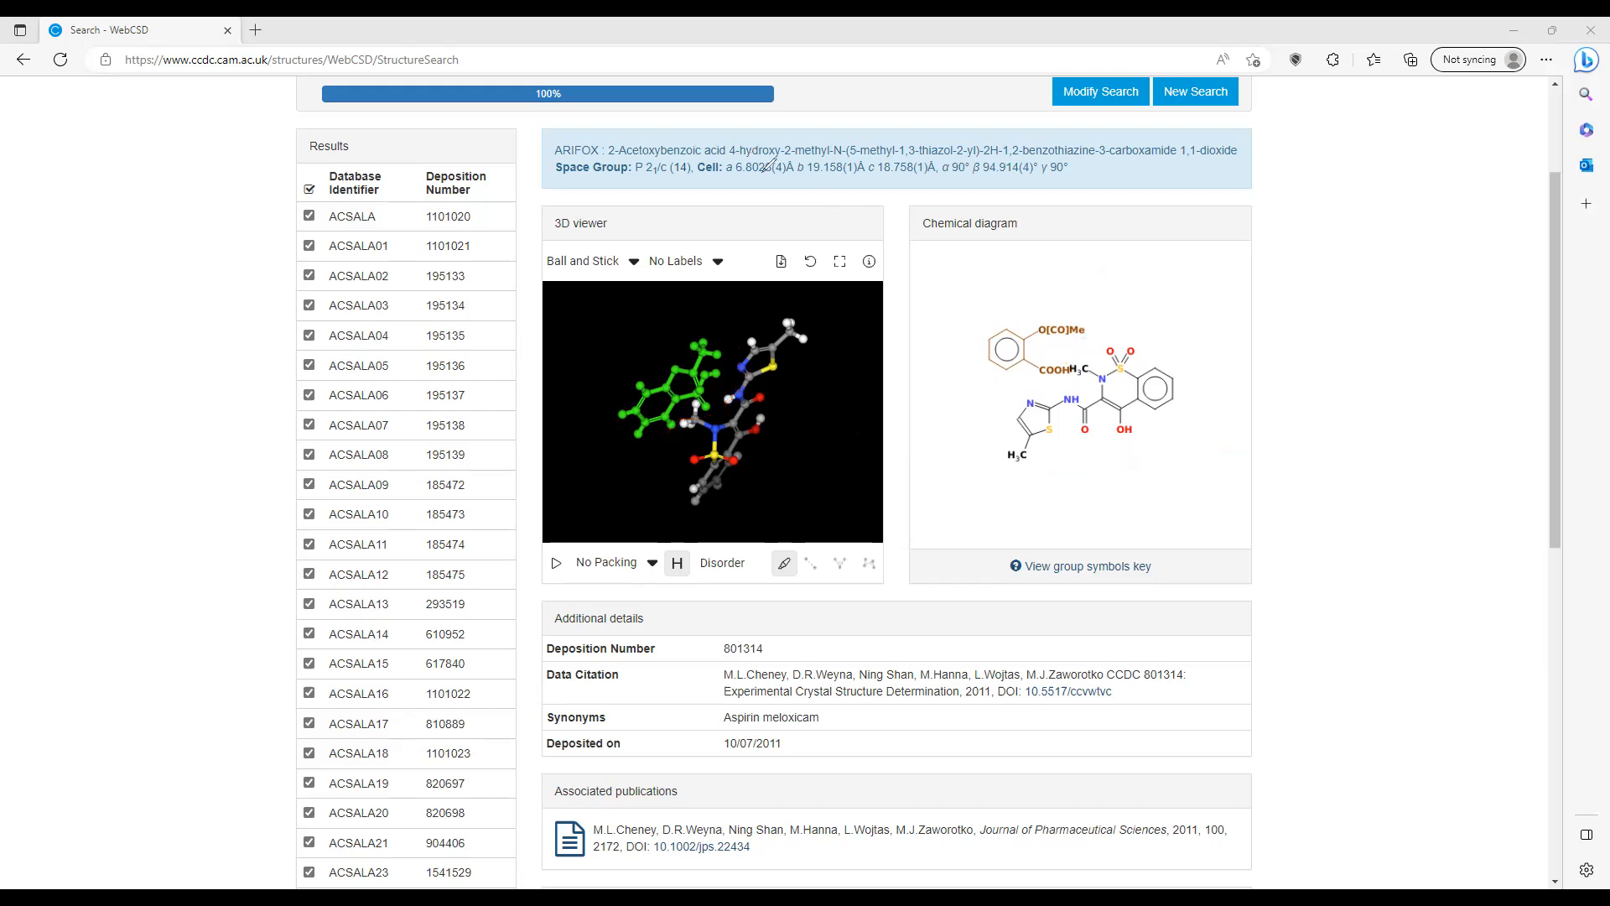
- Reopen the ACSALA entry, circle its single molecule in the chemical diagram and 3D viewer, and clear the annotations
click(371, 228)
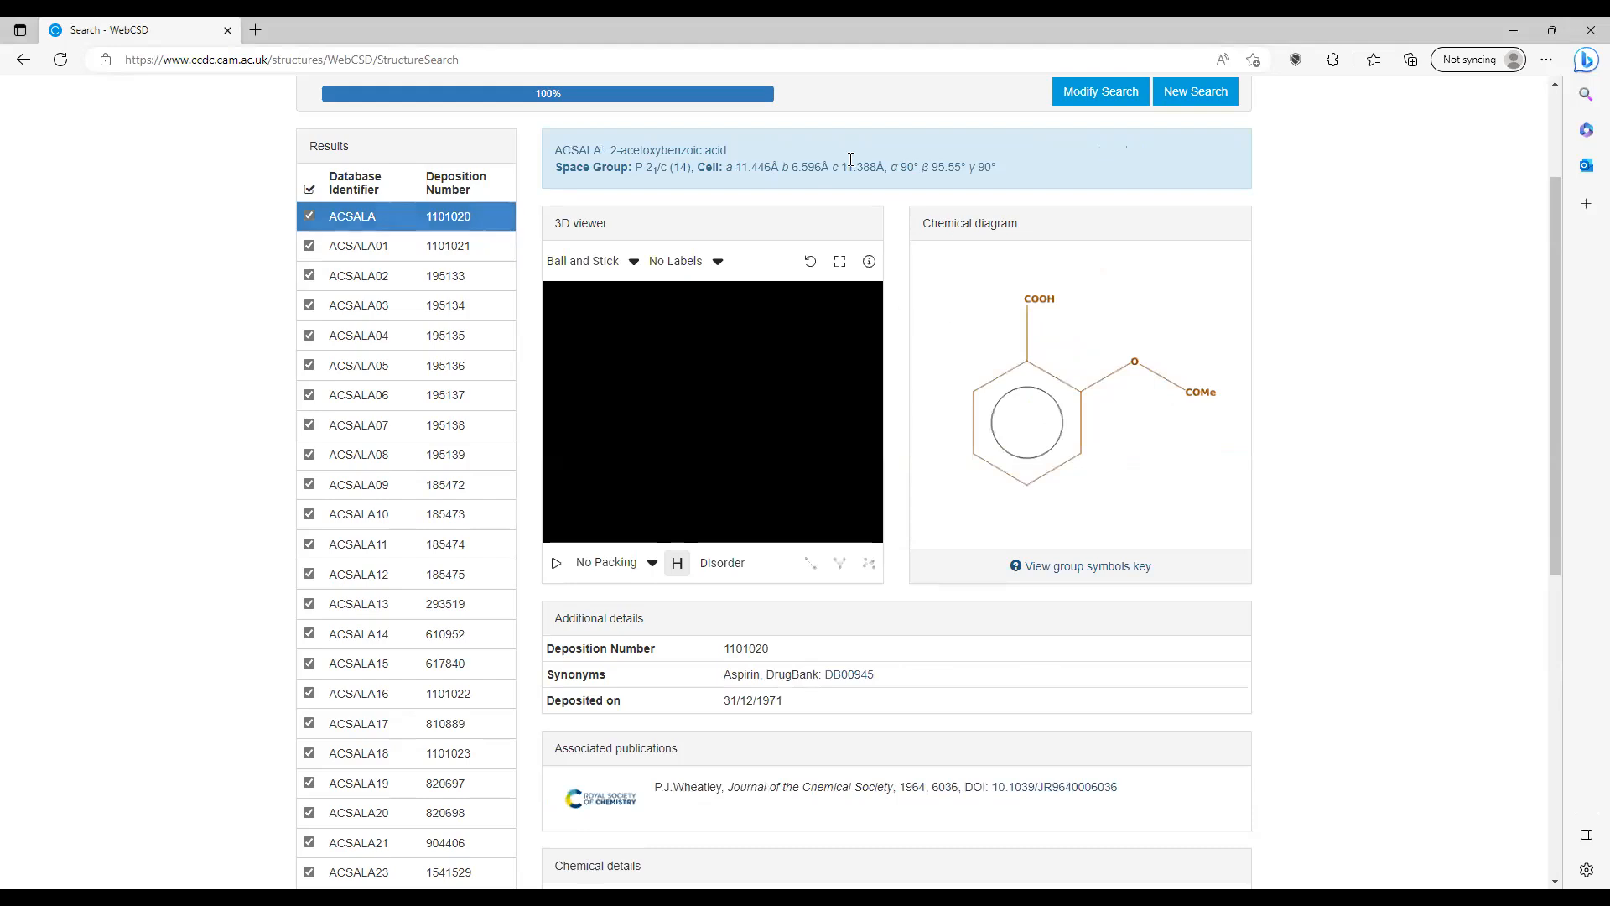
mouse_move(1028, 265)
mouse_down()
mouse_move(986, 508)
mouse_move(1119, 404)
mouse_move(1207, 419)
mouse_move(1221, 361)
mouse_move(1017, 267)
mouse_up()
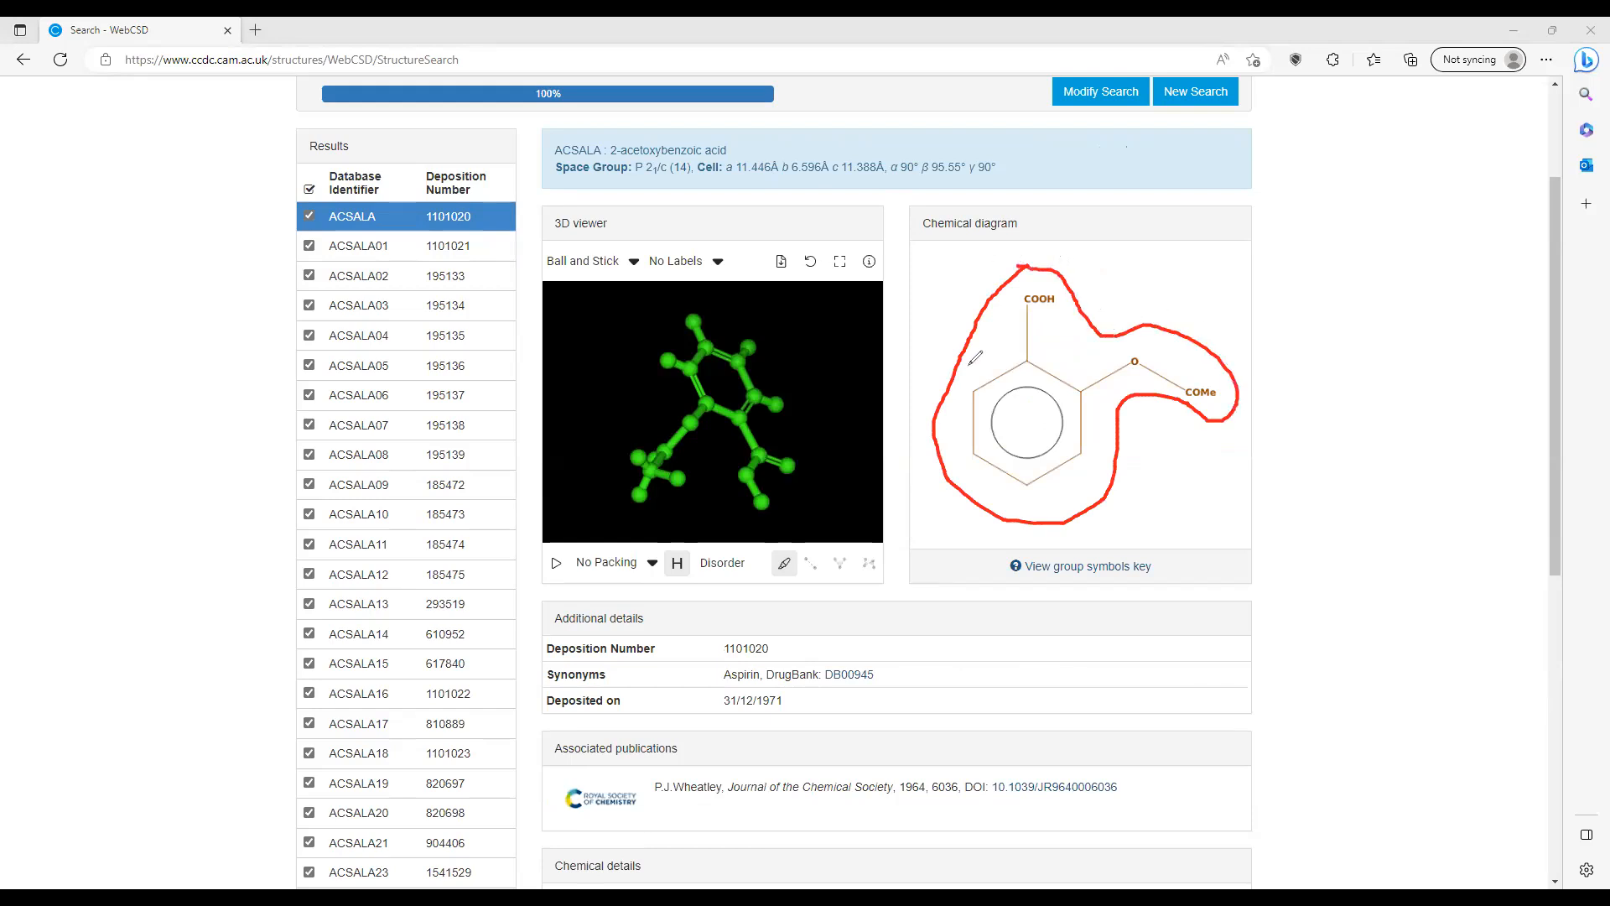
mouse_move(718, 315)
mouse_down()
mouse_move(701, 297)
mouse_move(644, 329)
mouse_move(609, 469)
mouse_move(672, 519)
mouse_move(783, 519)
mouse_move(813, 433)
mouse_move(775, 317)
mouse_move(720, 311)
mouse_up()
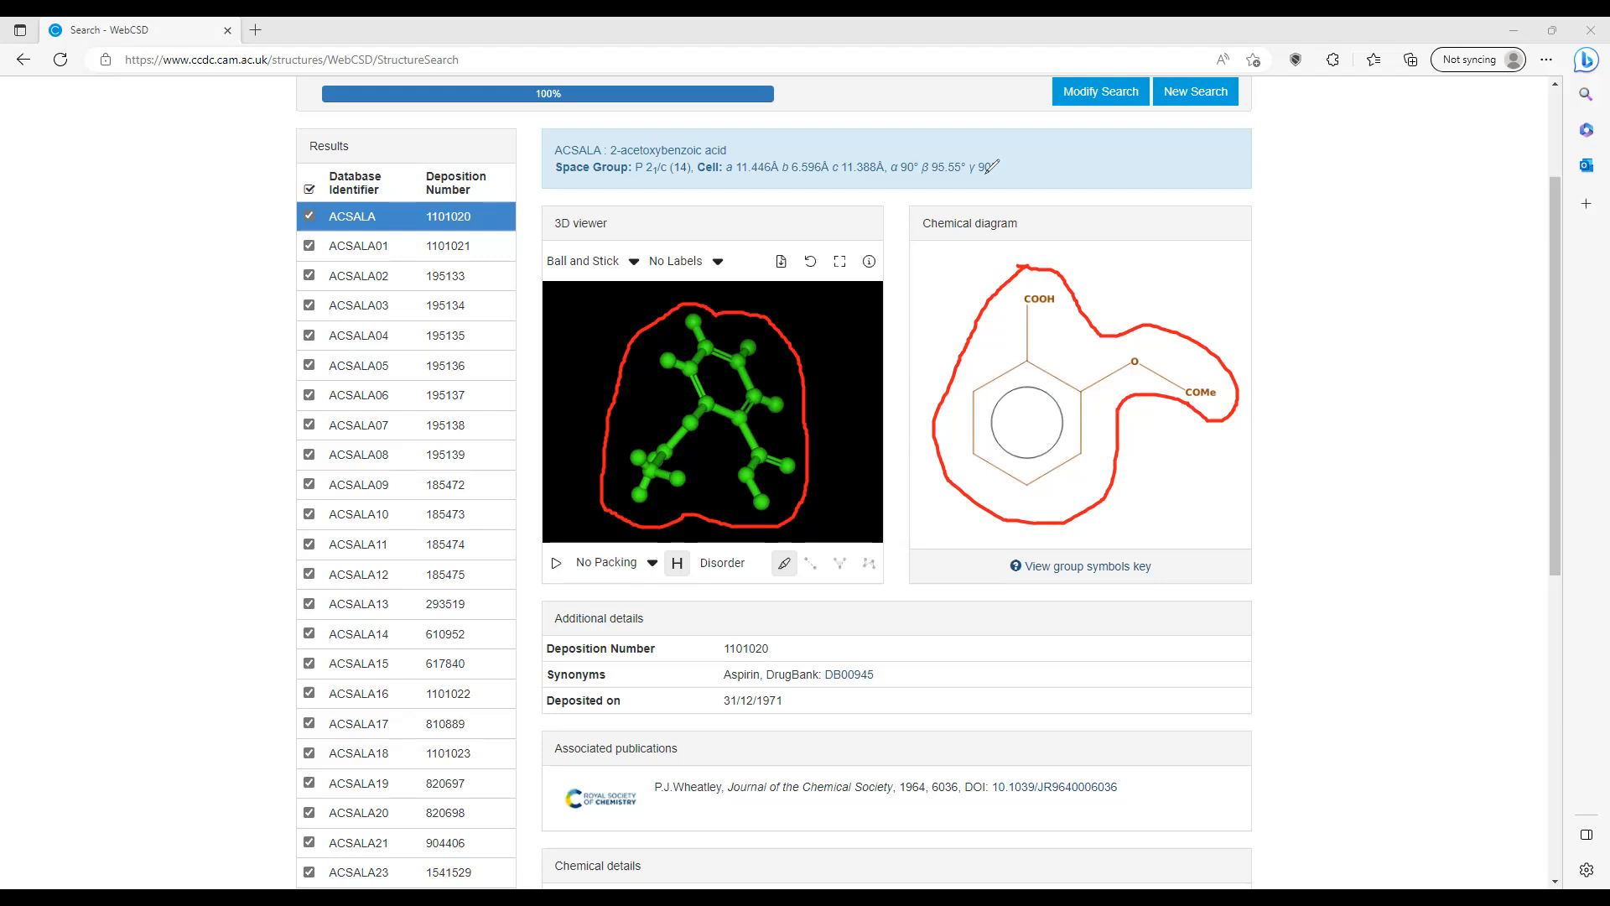
key(e)
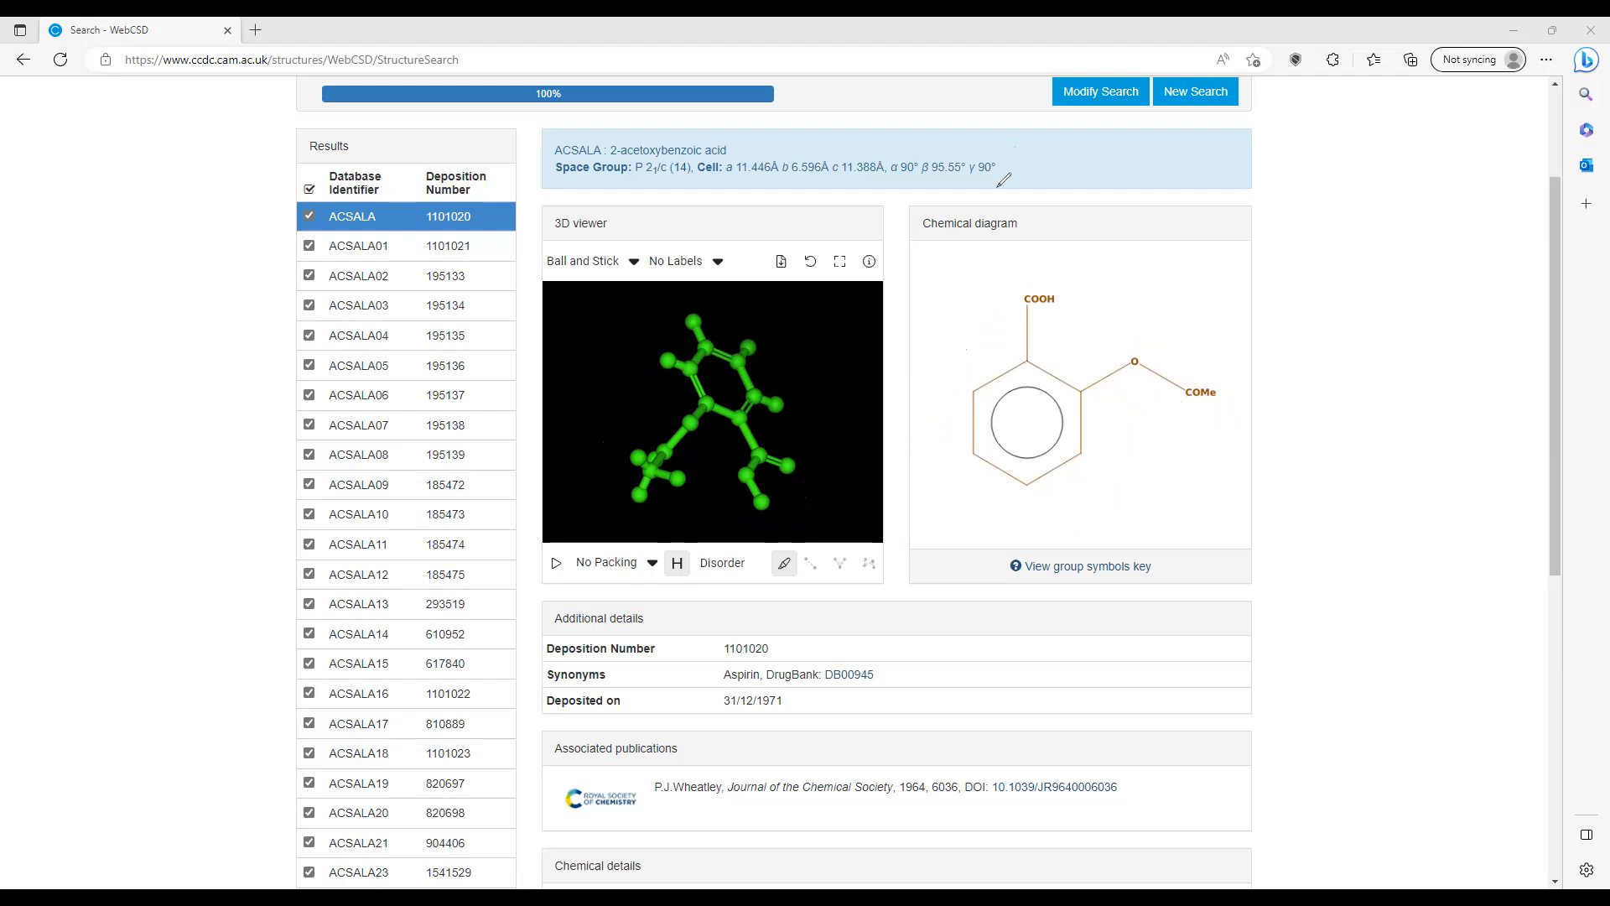